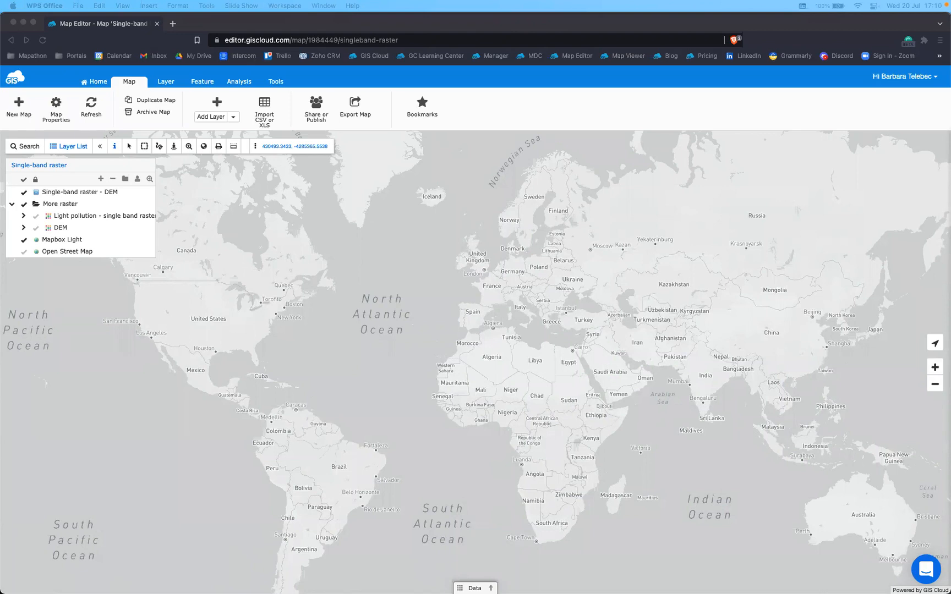
Collapse the More raster folder and open the style settings of the Single-band raster - DEM layer
{"action": "left_click", "coordinate": [510, 116]}
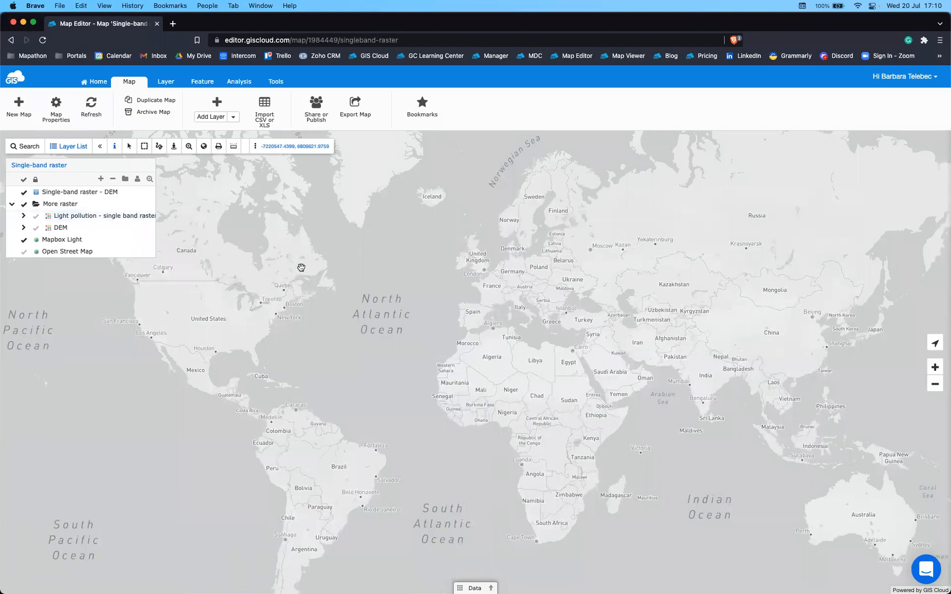
{"action": "left_click", "coordinate": [12, 203]}
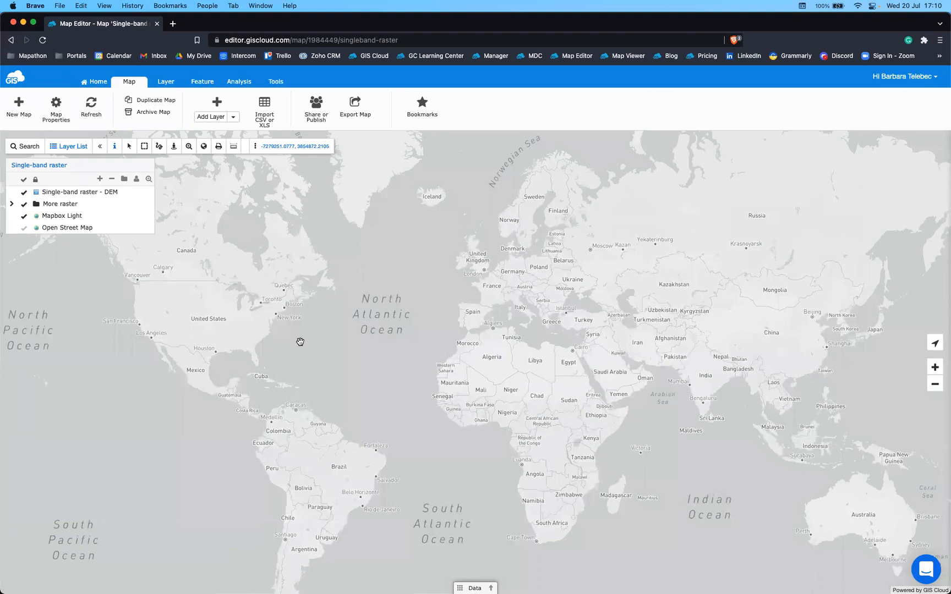
{"action": "mouse_move", "coordinate": [139, 197]}
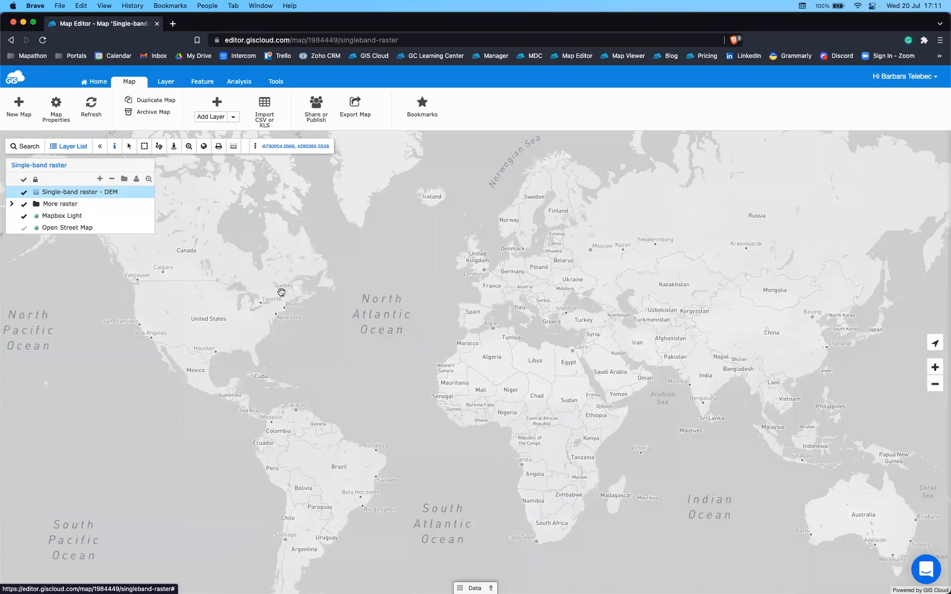
{"action": "double_click", "coordinate": [116, 195]}
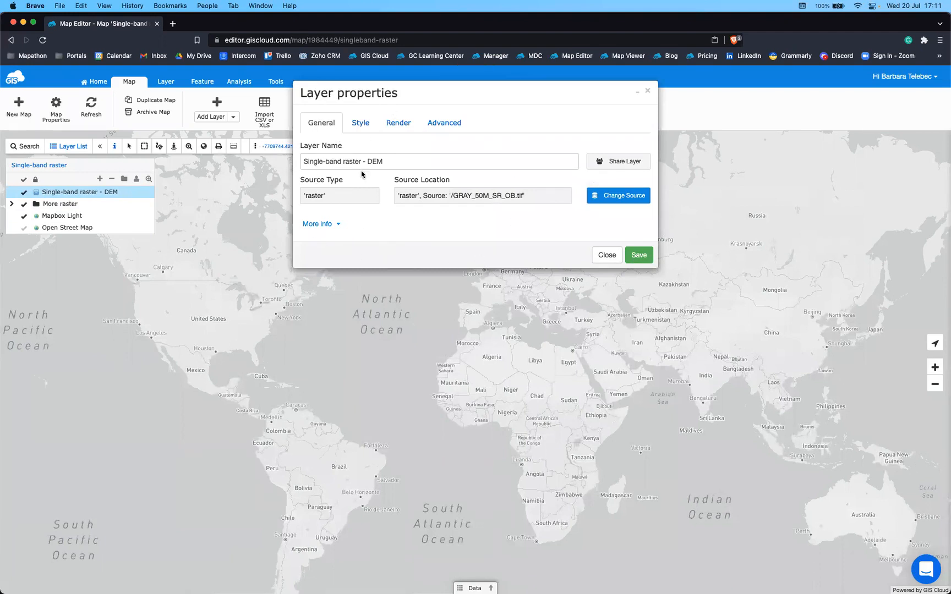
{"action": "left_click", "coordinate": [363, 128]}
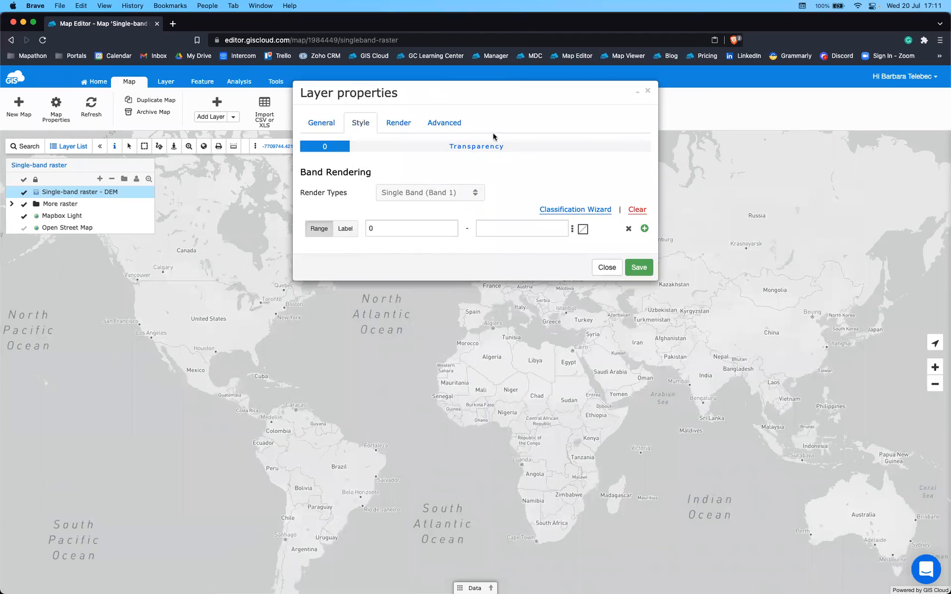
{"action": "left_click_drag", "start_coordinate": [488, 94], "coordinate": [486, 134]}
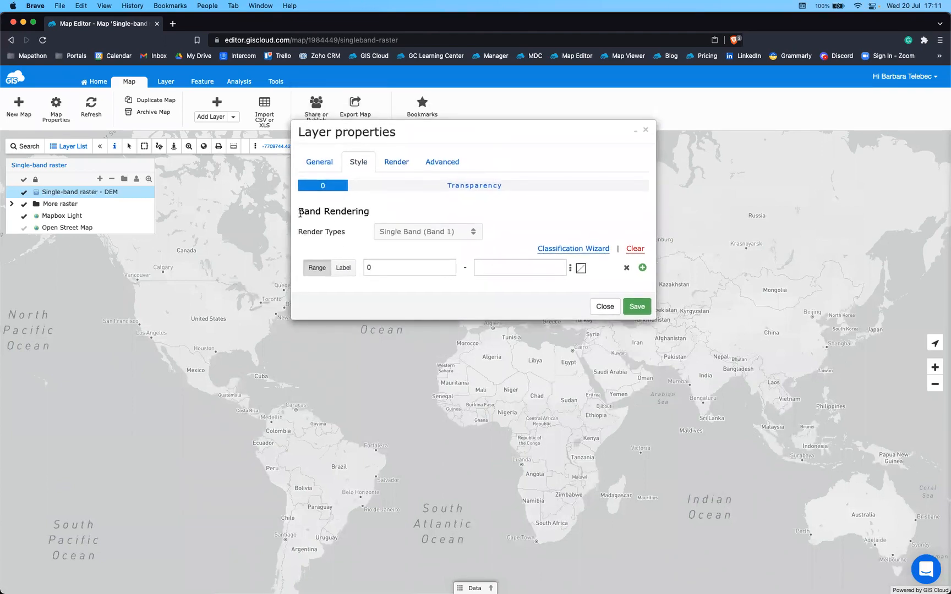
{"action": "left_click_drag", "start_coordinate": [301, 233], "coordinate": [341, 233]}
{"action": "left_click", "coordinate": [341, 233]}
Add two empty range rows to the DEM layer's band legend and clear the whole legend
{"action": "left_click", "coordinate": [643, 268]}
{"action": "left_click", "coordinate": [642, 287]}
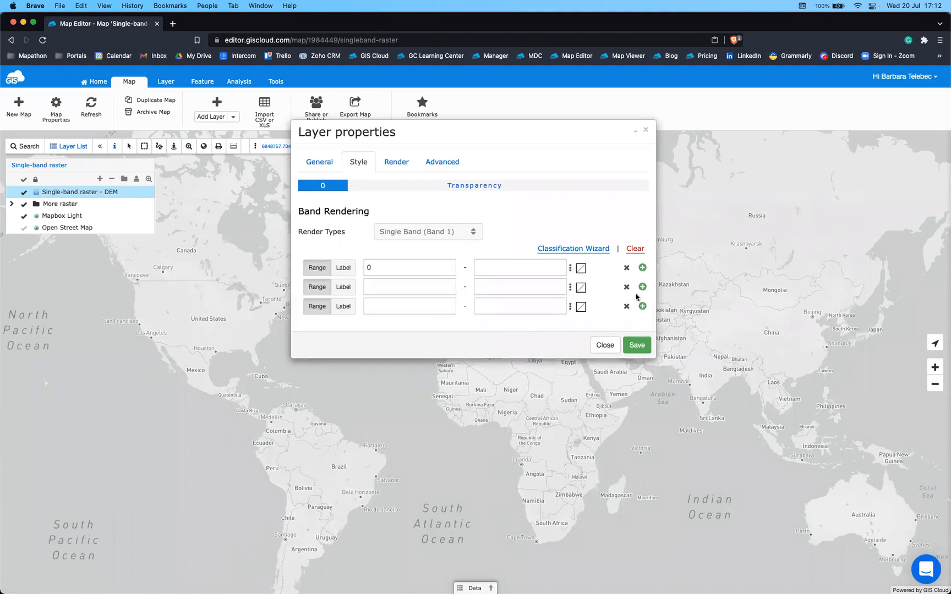
{"action": "left_click", "coordinate": [411, 269]}
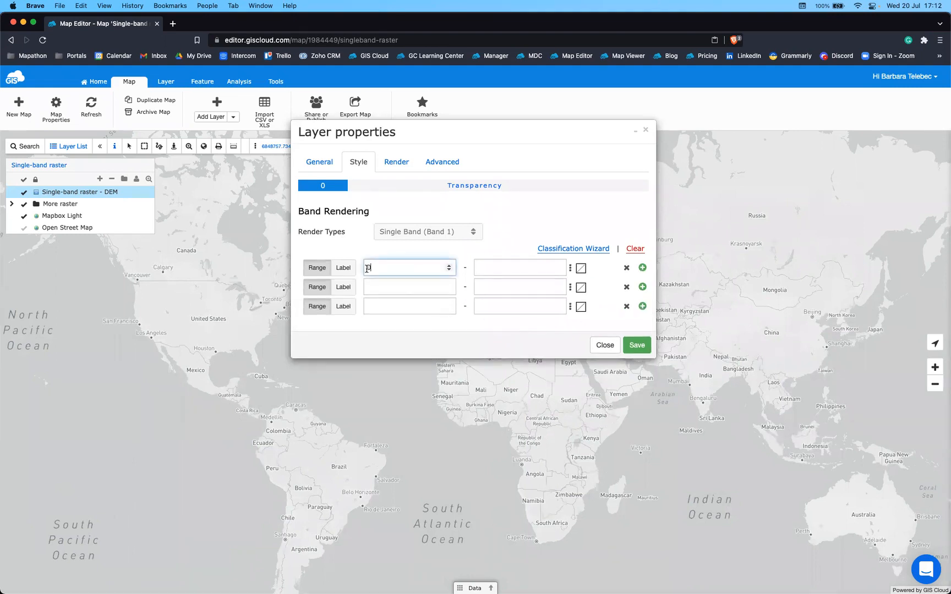
{"action": "left_click", "coordinate": [517, 269]}
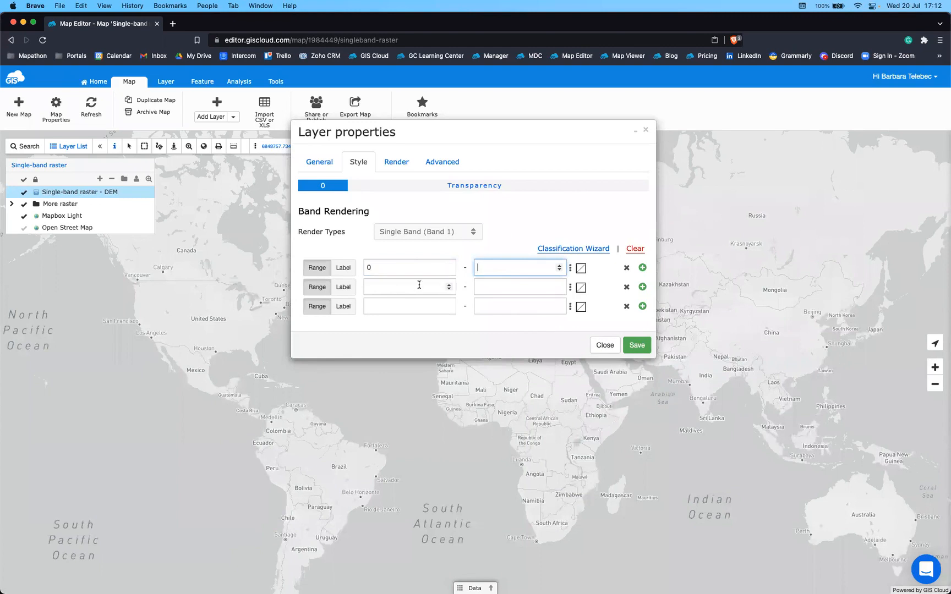
{"action": "left_click", "coordinate": [412, 268]}
{"action": "key", "text": "Tab"}
{"action": "left_click", "coordinate": [553, 334]}
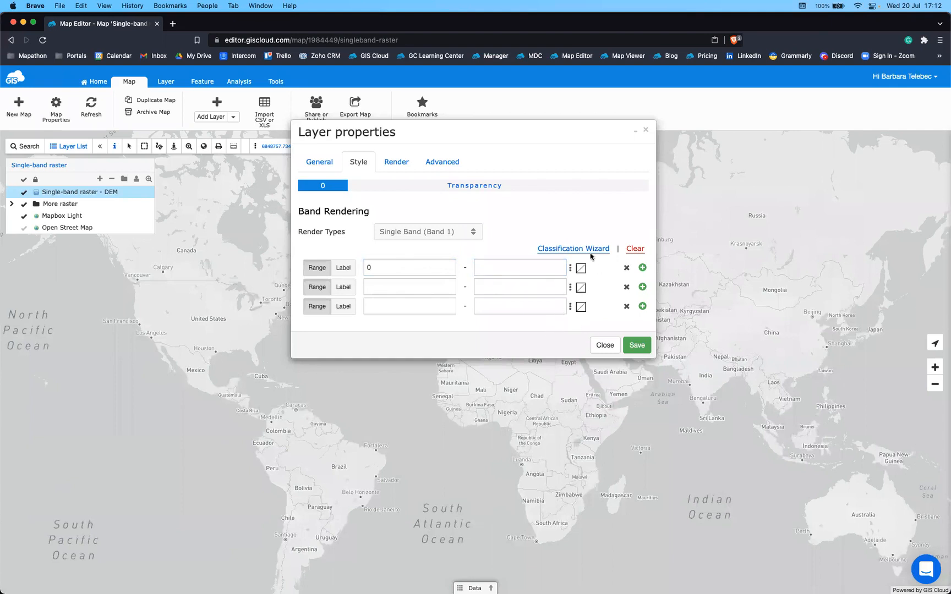
{"action": "left_click", "coordinate": [635, 249]}
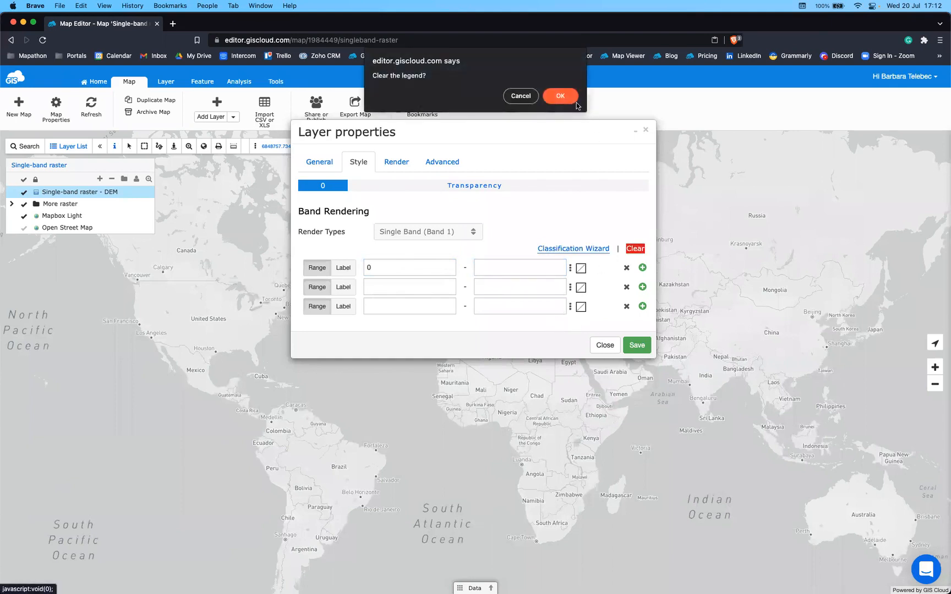
{"action": "left_click", "coordinate": [569, 99]}
Use the Classification Wizard to render the DEM raster as Stretched with stretch method None and the greyscale color ramp, and save the layer
{"action": "left_click", "coordinate": [581, 252]}
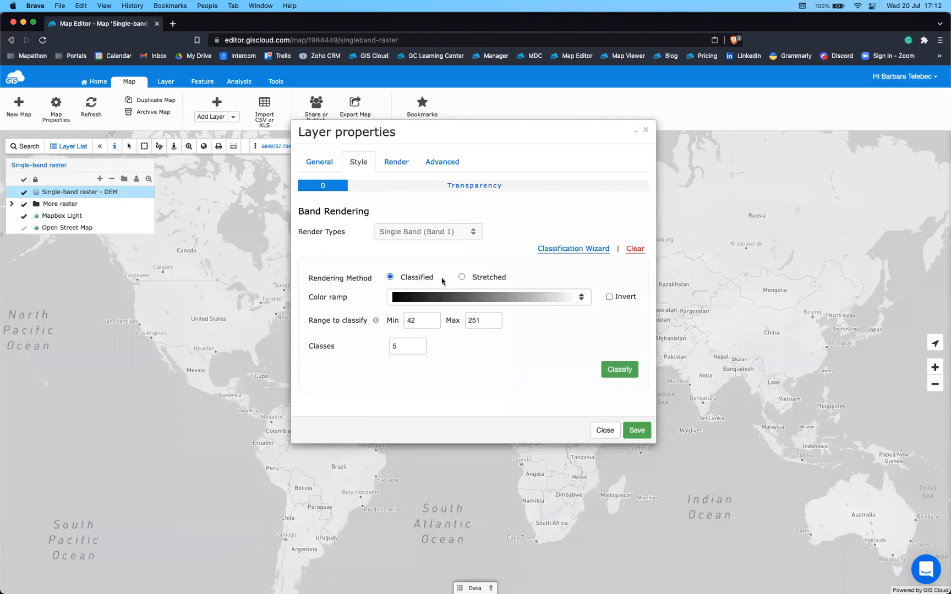
{"action": "left_click", "coordinate": [491, 280]}
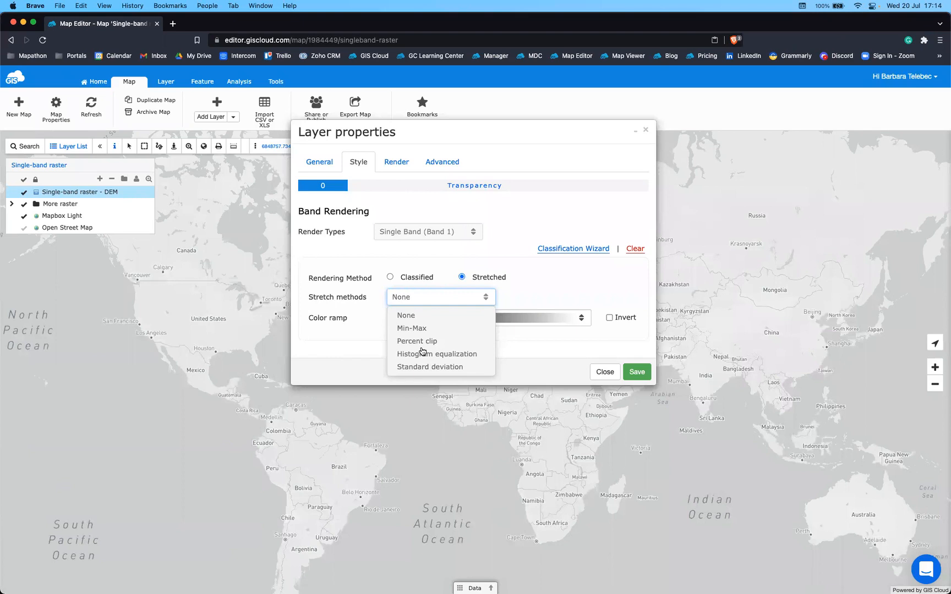
{"action": "left_click", "coordinate": [462, 315]}
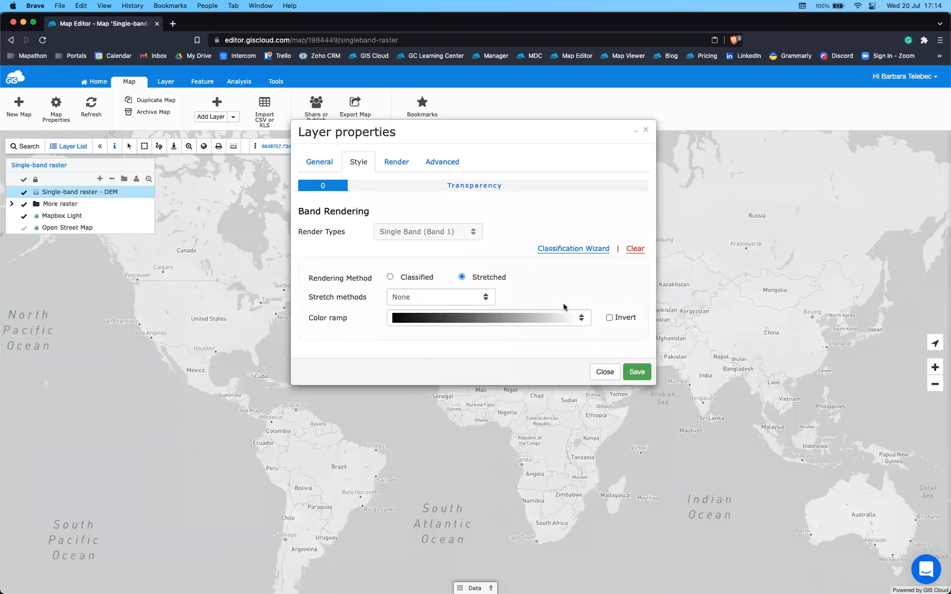
{"action": "left_click", "coordinate": [458, 319]}
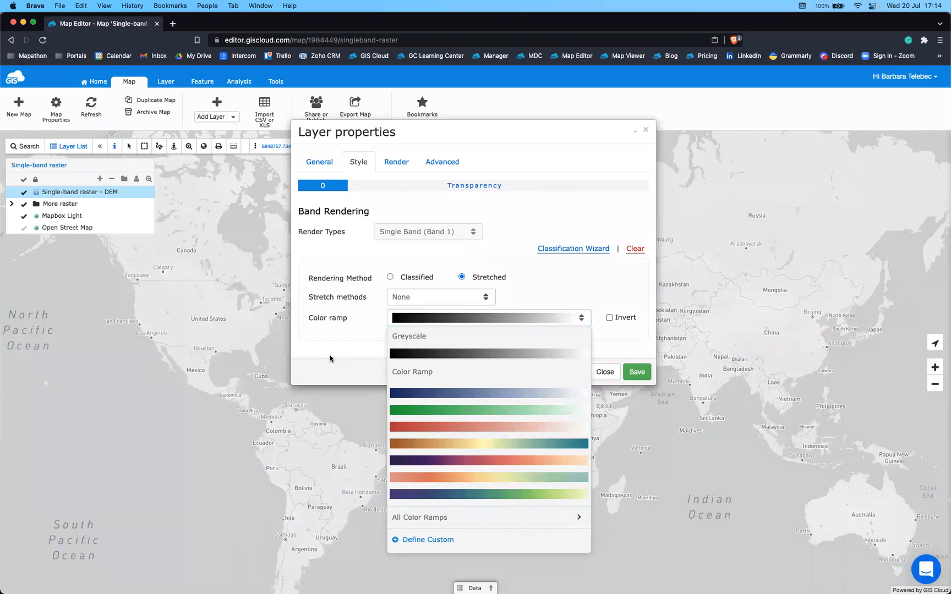
{"action": "left_click", "coordinate": [582, 324]}
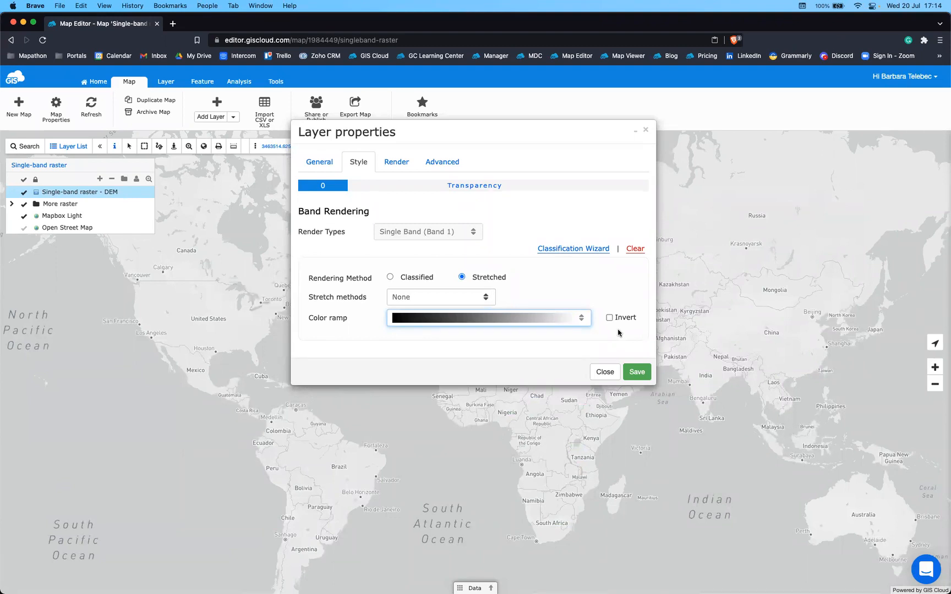
{"action": "left_click", "coordinate": [627, 344]}
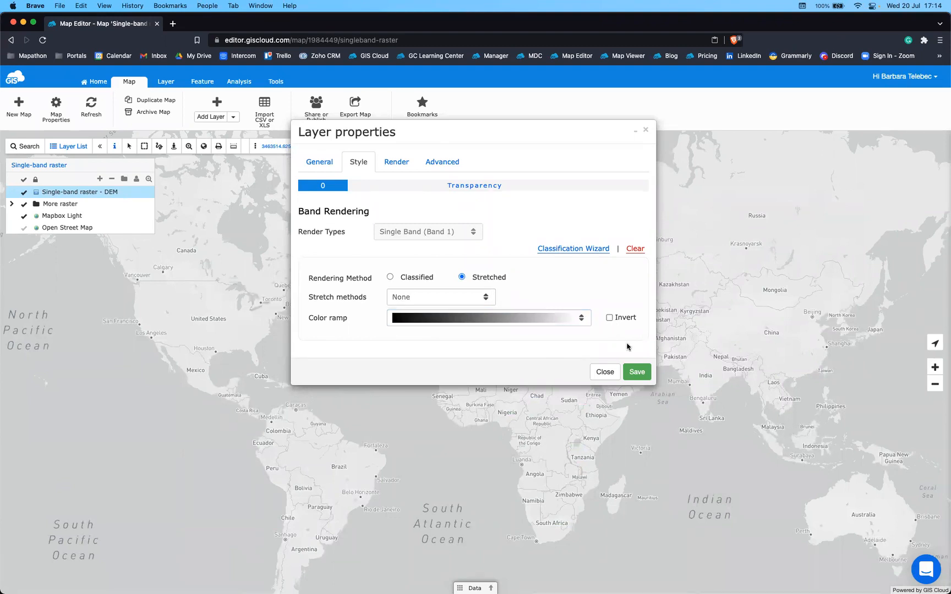
{"action": "left_click", "coordinate": [638, 372]}
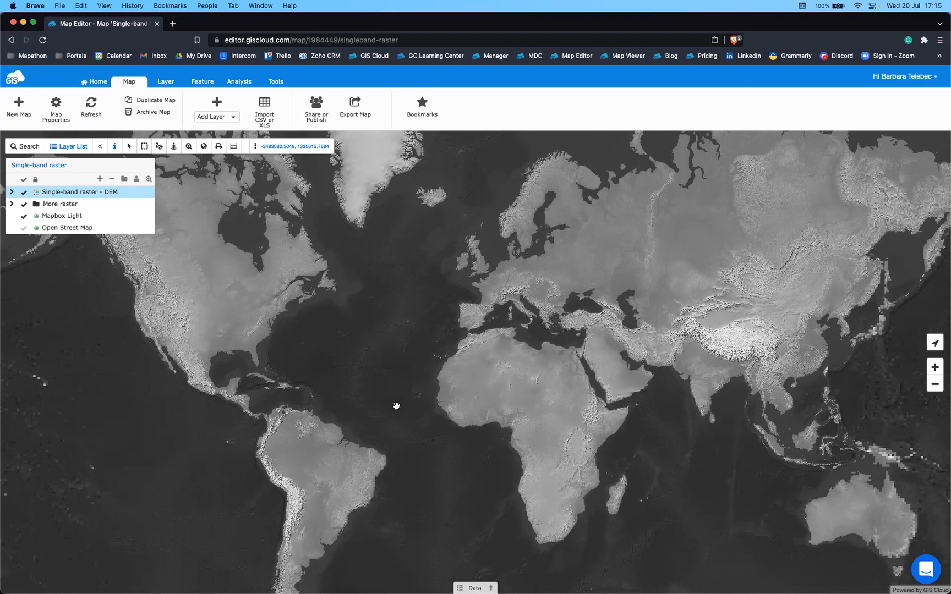
Reopen the DEM layer's style settings and switch to Classified rendering with the brown-yellow-teal color ramp
{"action": "double_click", "coordinate": [78, 193]}
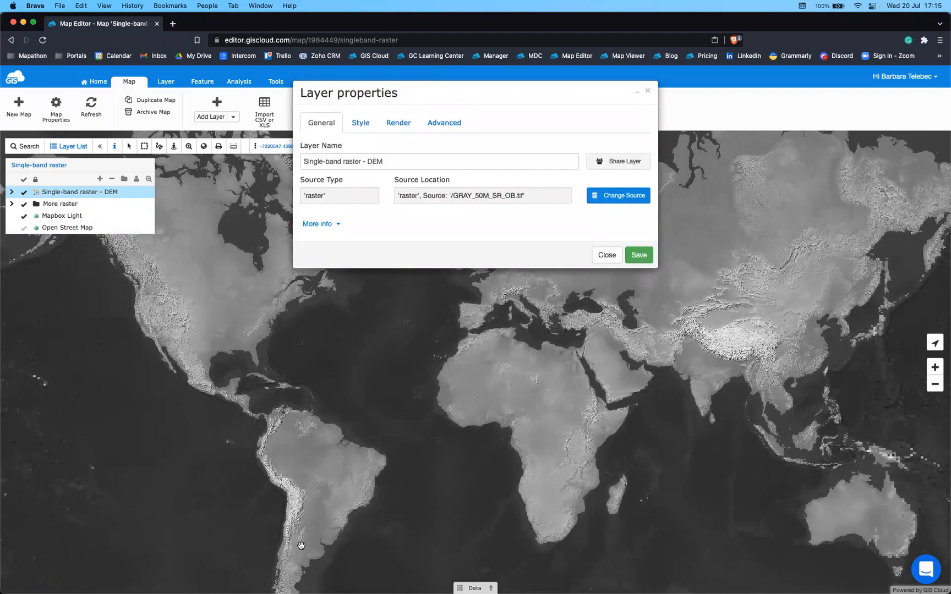
{"action": "left_click_drag", "start_coordinate": [450, 92], "coordinate": [448, 125]}
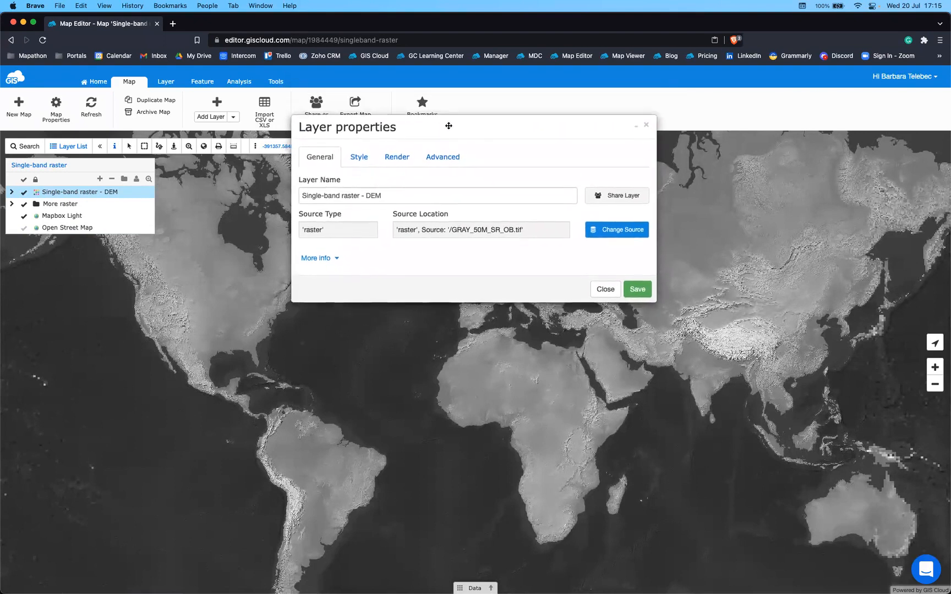
{"action": "left_click", "coordinate": [358, 158]}
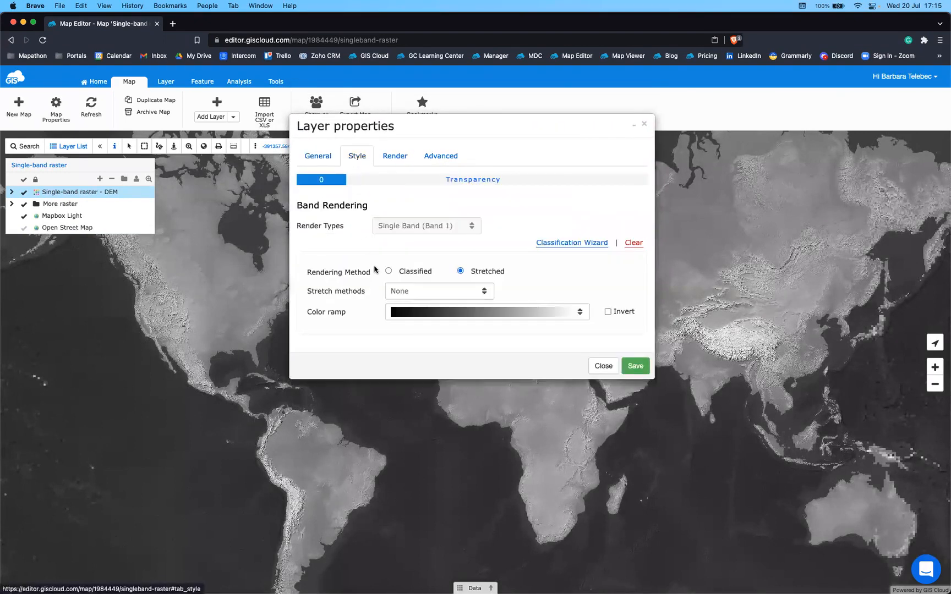
{"action": "left_click", "coordinate": [409, 273]}
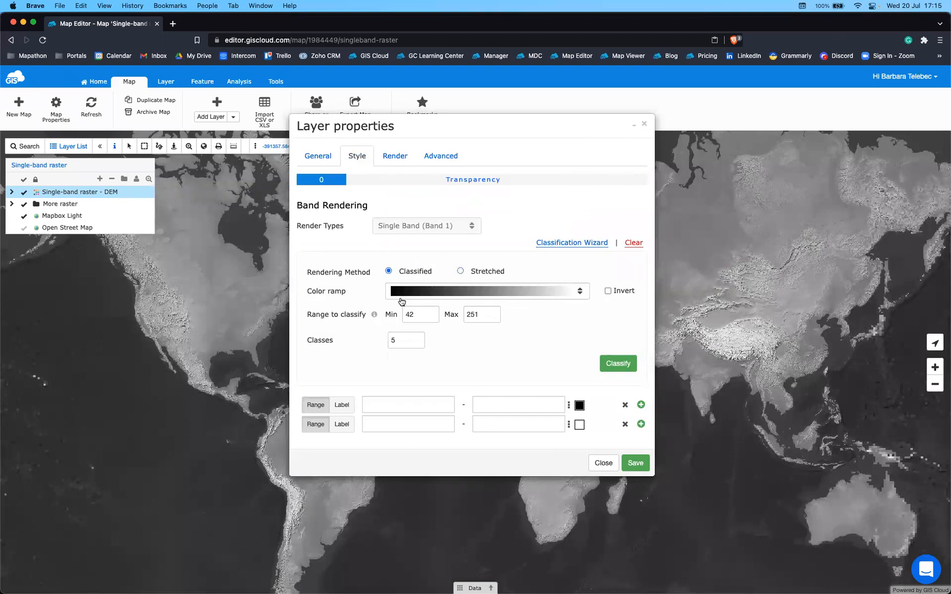
{"action": "left_click", "coordinate": [504, 299]}
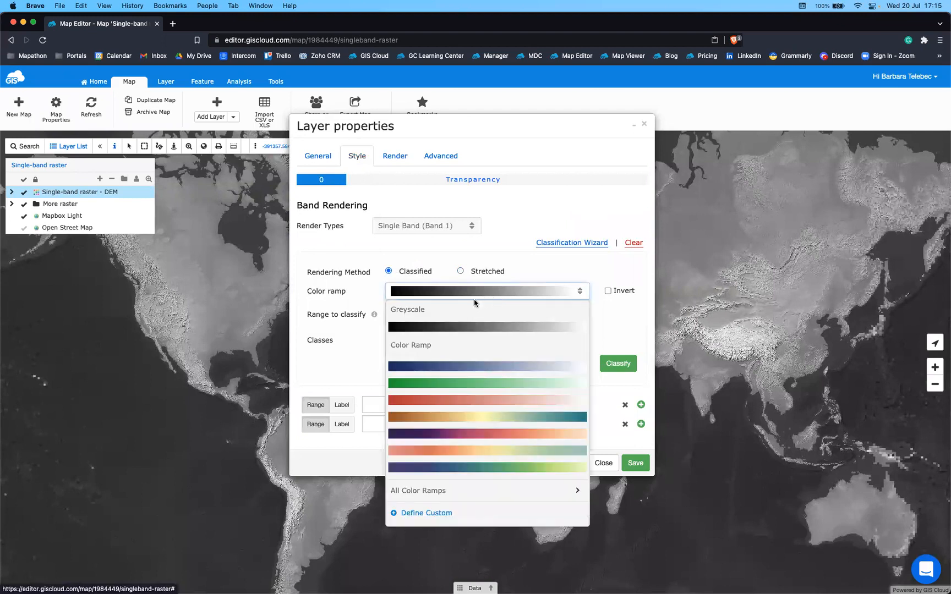
{"action": "left_click", "coordinate": [459, 422]}
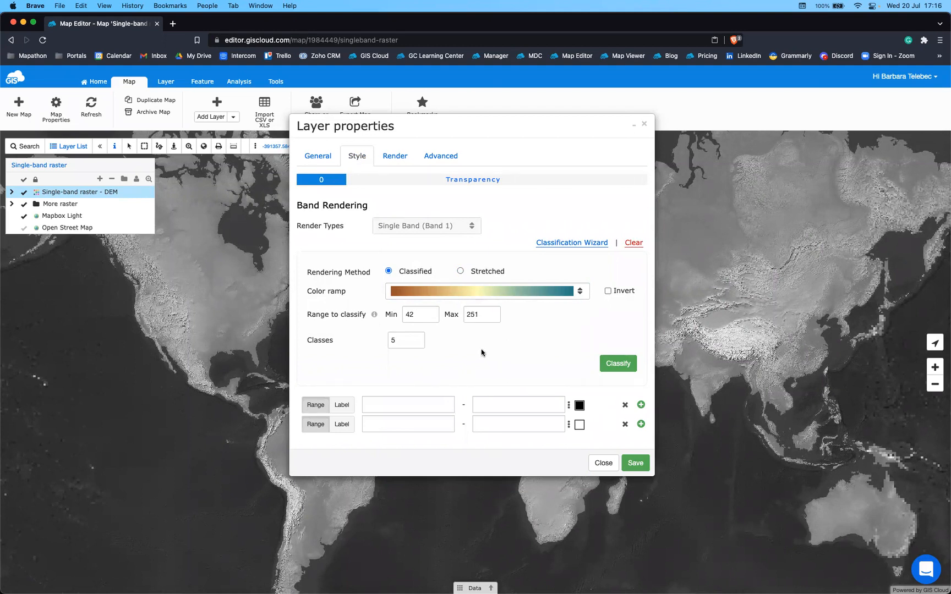
Set the number of classes to 7 and classify the raster
{"action": "left_click", "coordinate": [402, 340]}
{"action": "type", "text": "7"}
{"action": "left_click", "coordinate": [489, 358]}
{"action": "left_click", "coordinate": [621, 367]}
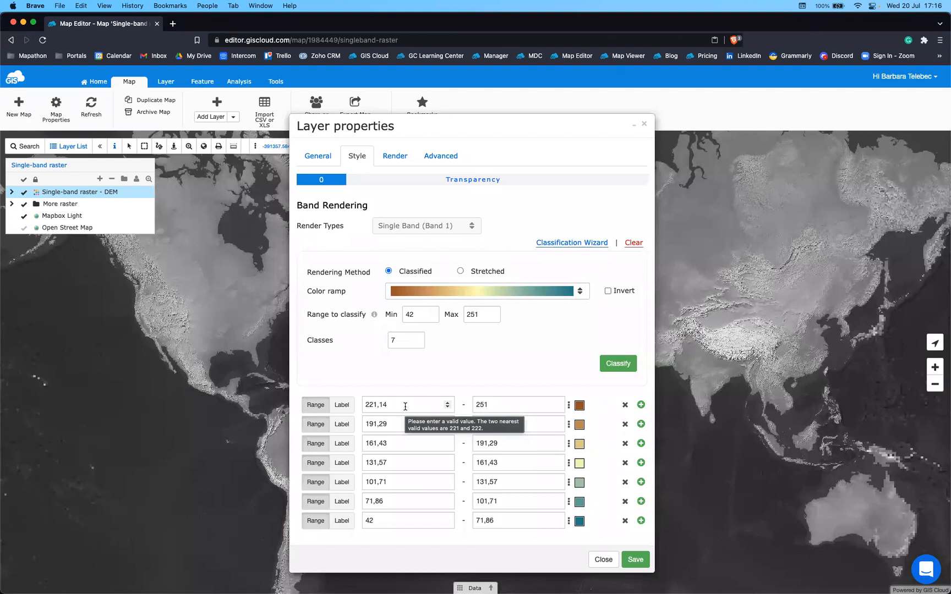
Label the highest class "High mountains" and the lowest class "Deep ocean", keep ranges for the other classes, and save the layer
{"action": "left_click", "coordinate": [341, 405]}
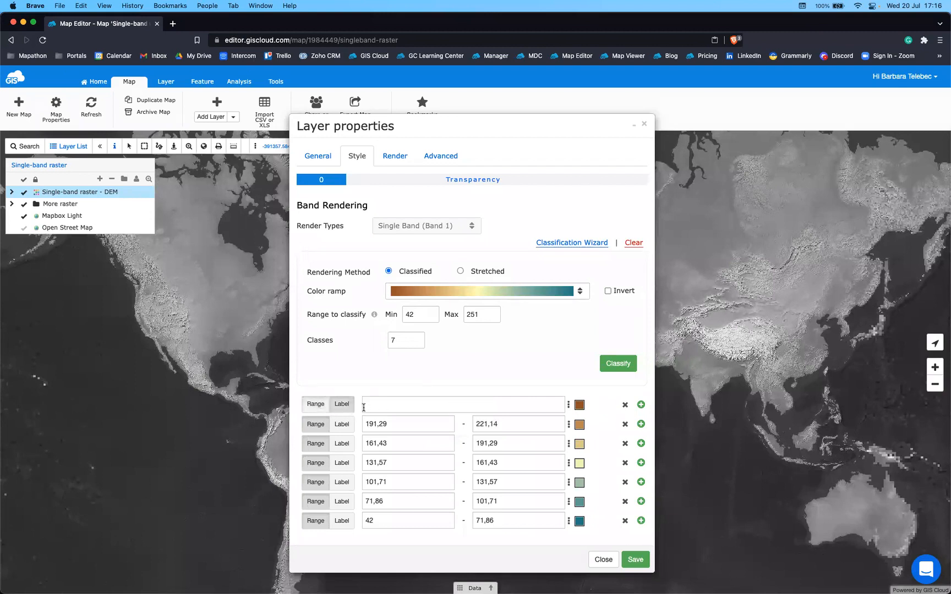
{"action": "left_click", "coordinate": [404, 406]}
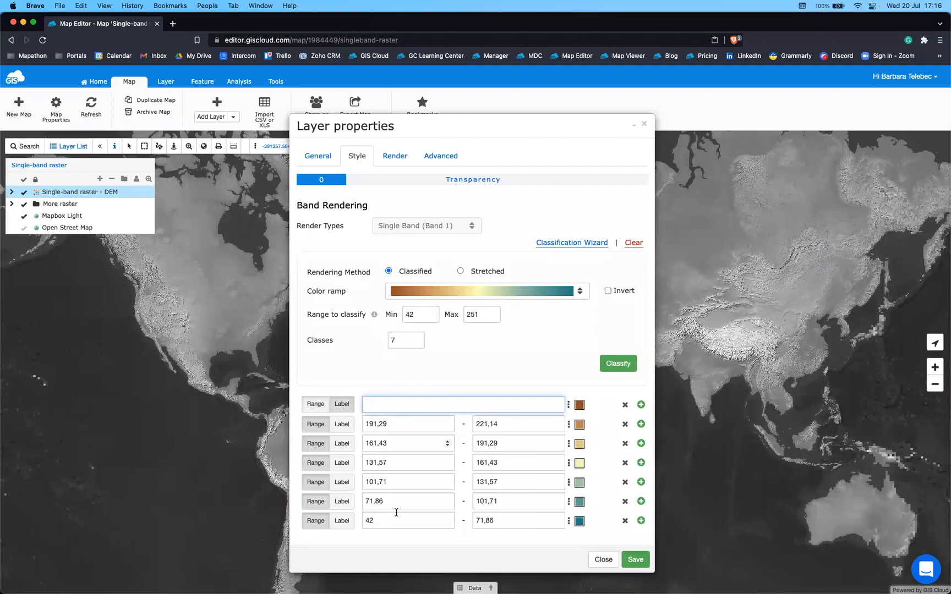
{"action": "left_click", "coordinate": [342, 521]}
{"action": "left_click", "coordinate": [383, 518]}
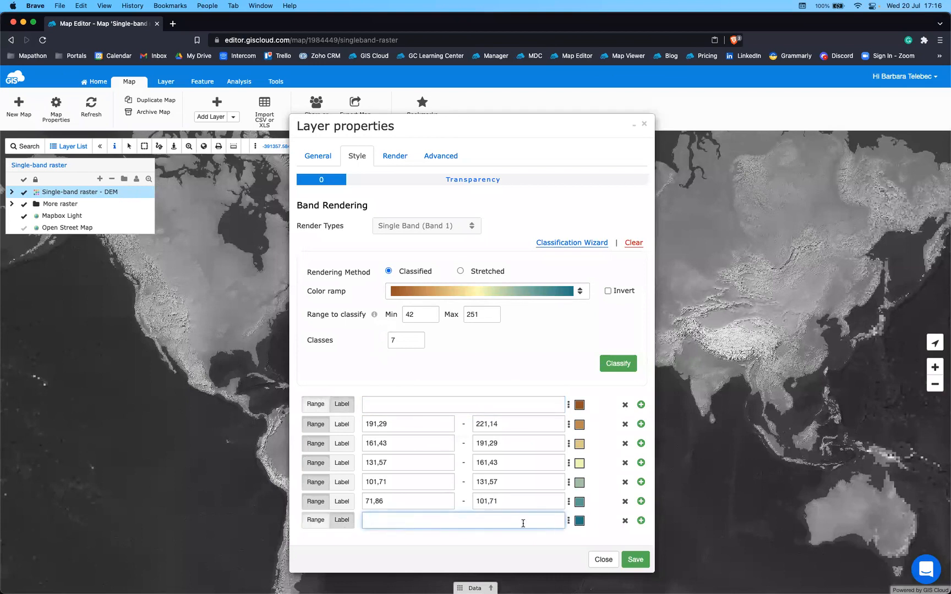
{"action": "left_click", "coordinate": [342, 501]}
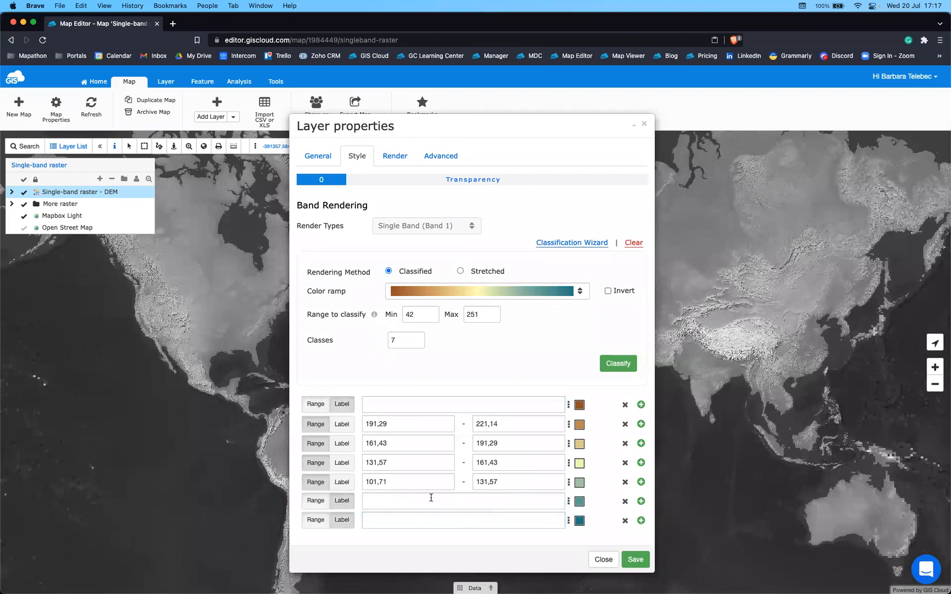
{"action": "left_click", "coordinate": [342, 482]}
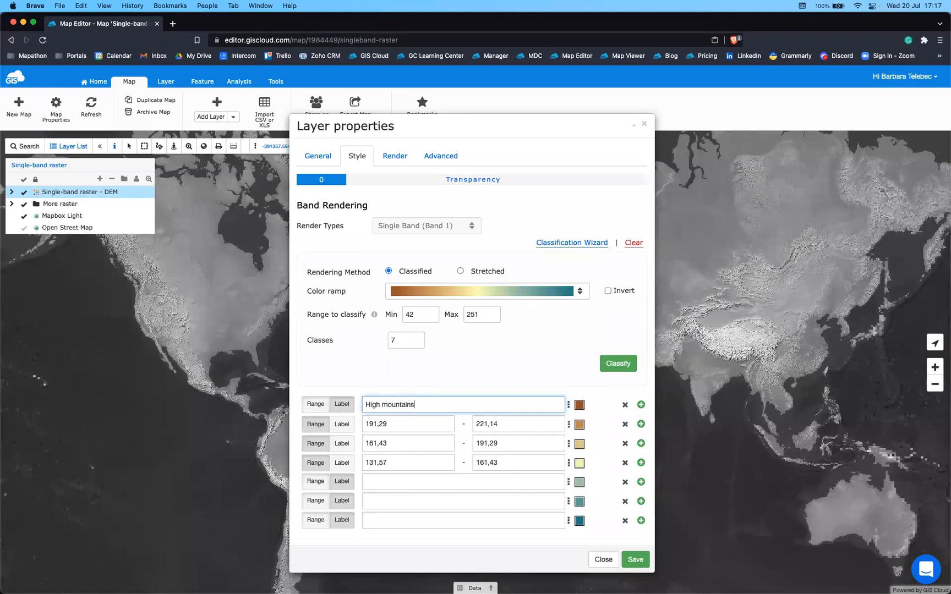
{"action": "left_click", "coordinate": [316, 484]}
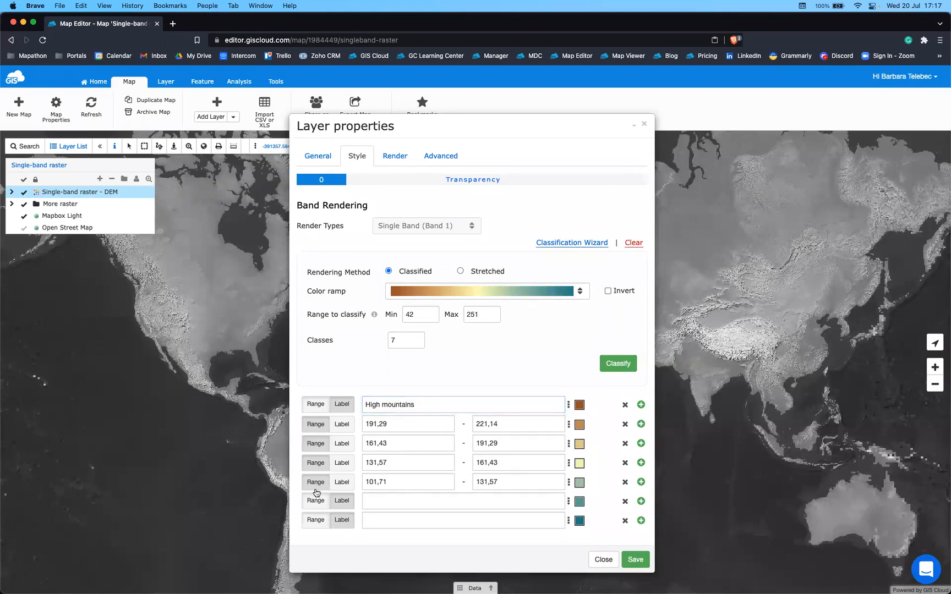
{"action": "left_click", "coordinate": [319, 502]}
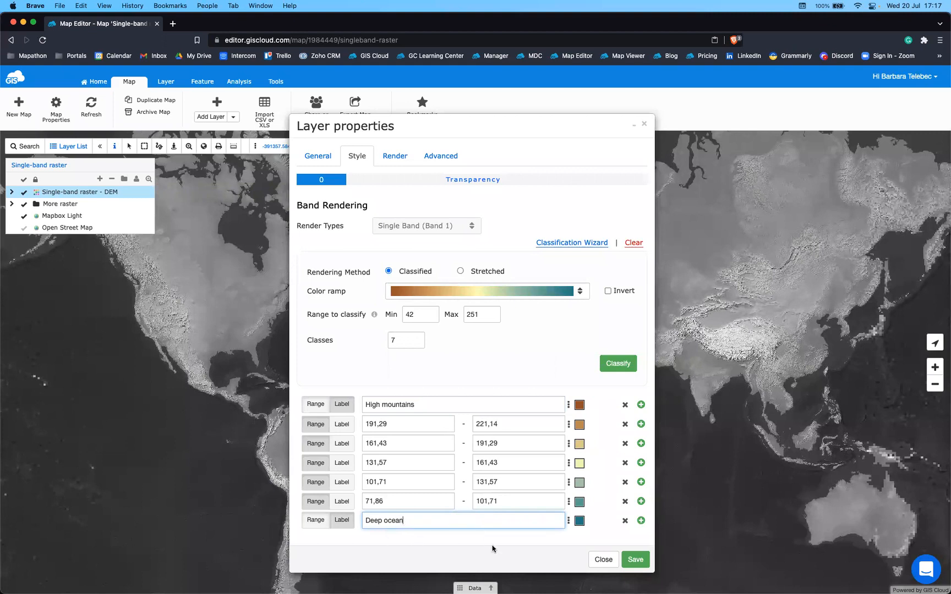
{"action": "left_click", "coordinate": [635, 559]}
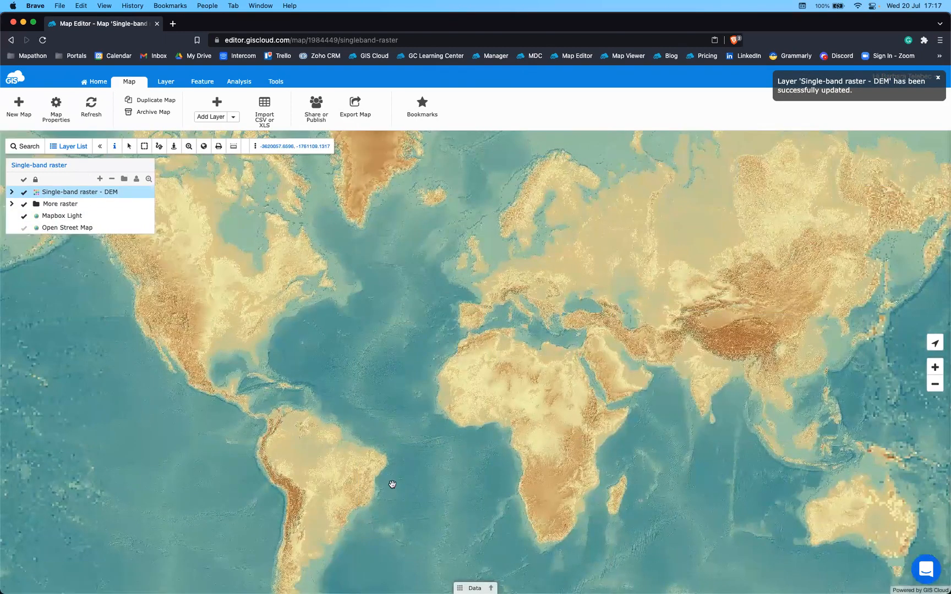
Expand the legend of the Single-band raster - DEM layer in the layer list
{"action": "left_click_drag", "start_coordinate": [445, 501], "coordinate": [437, 505]}
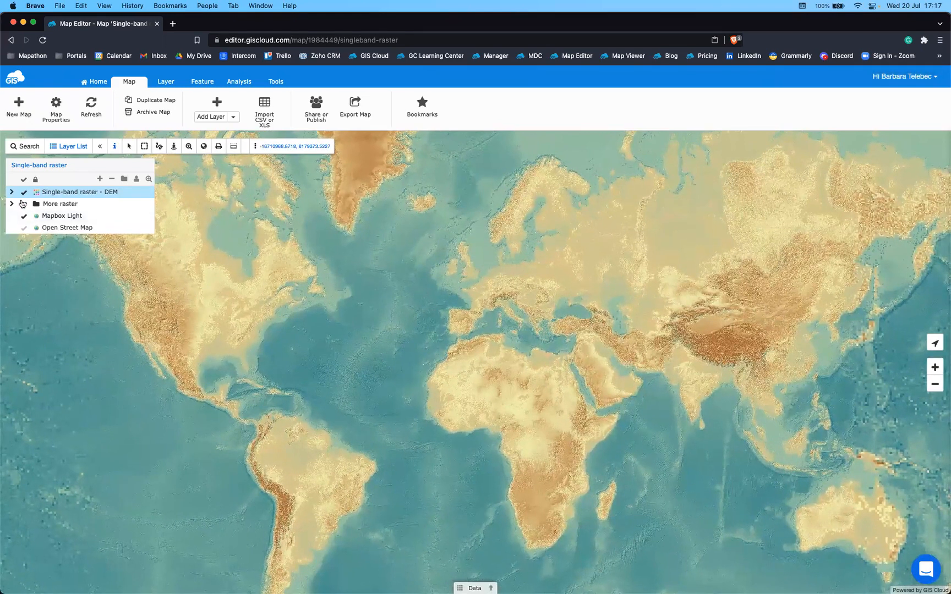
{"action": "left_click", "coordinate": [11, 192]}
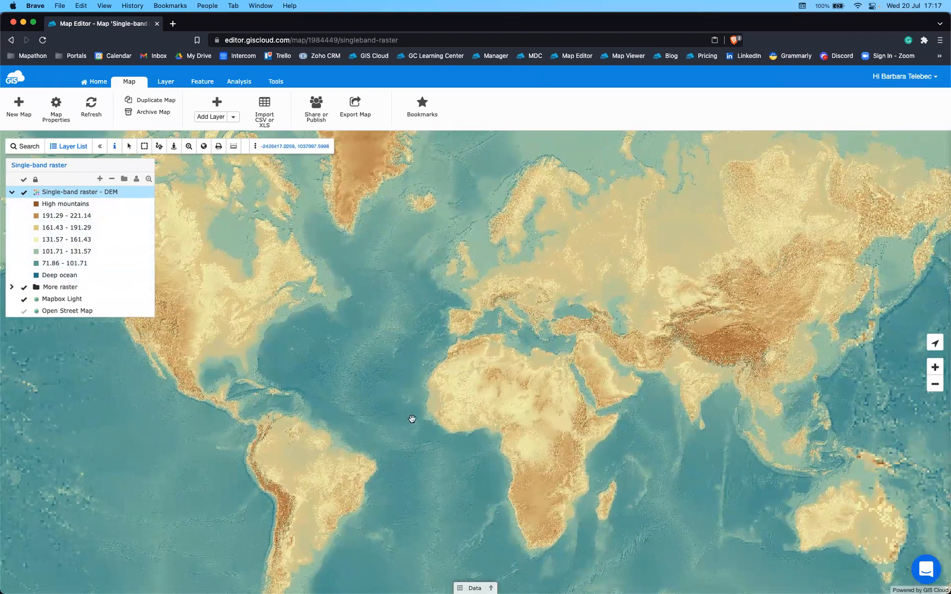
{"action": "left_click_drag", "start_coordinate": [393, 473], "coordinate": [375, 475]}
{"action": "left_click_drag", "start_coordinate": [431, 466], "coordinate": [405, 458]}
{"action": "left_click_drag", "start_coordinate": [324, 514], "coordinate": [350, 484]}
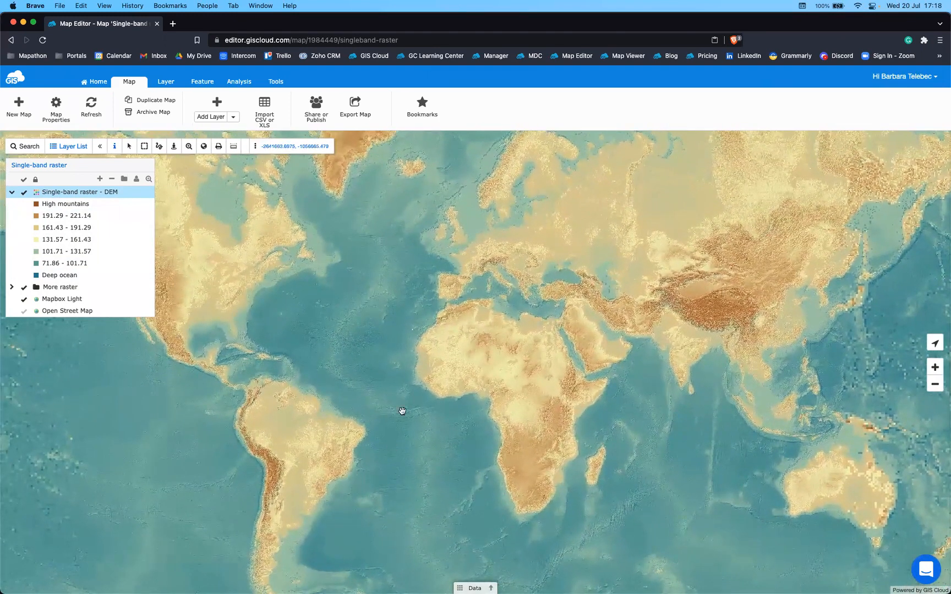
{"action": "left_click_drag", "start_coordinate": [394, 401], "coordinate": [433, 467]}
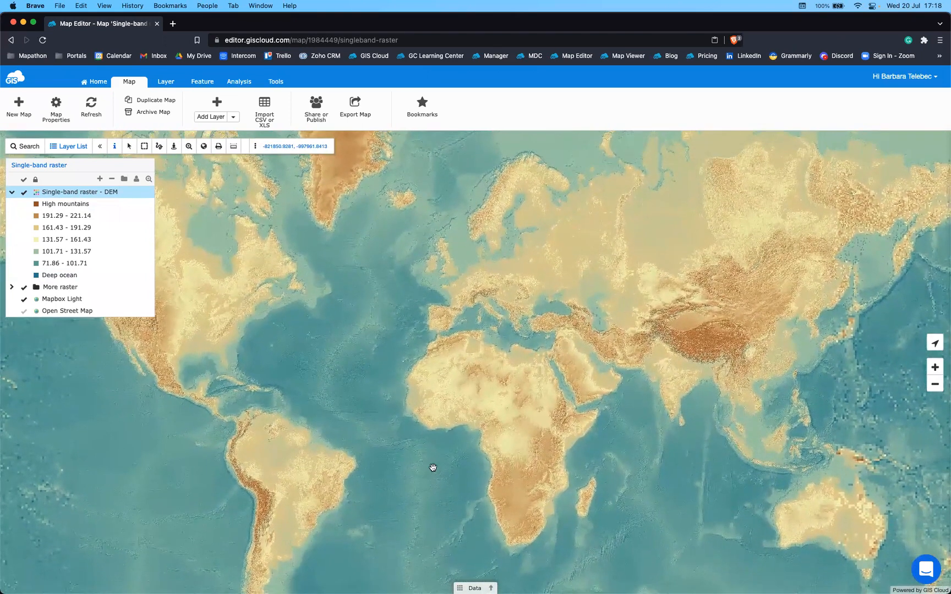
{"action": "left_click_drag", "start_coordinate": [529, 522], "coordinate": [522, 510]}
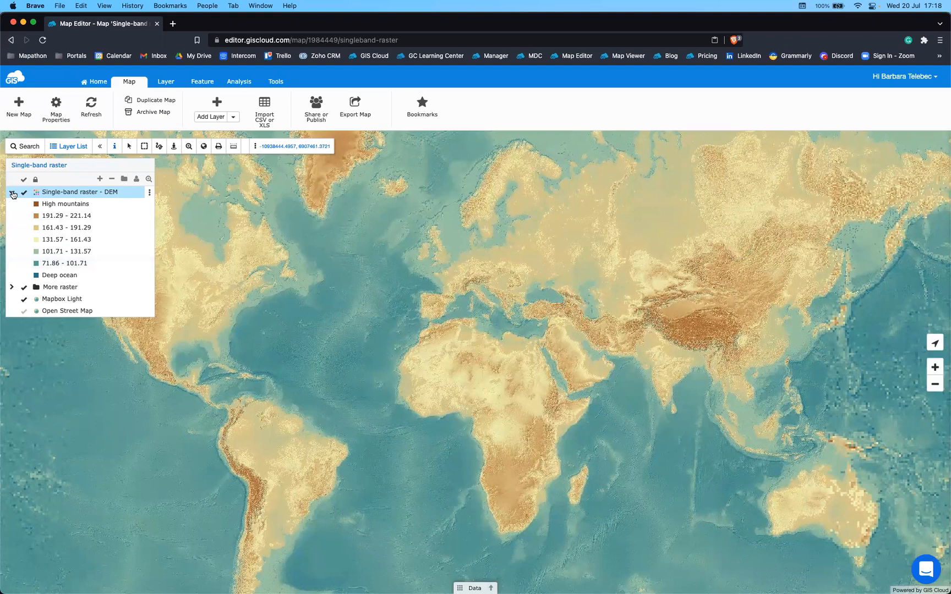
Move the Light pollution - single band raster layer from the More raster group to the top of the layer list and make it visible
{"action": "left_click", "coordinate": [11, 287]}
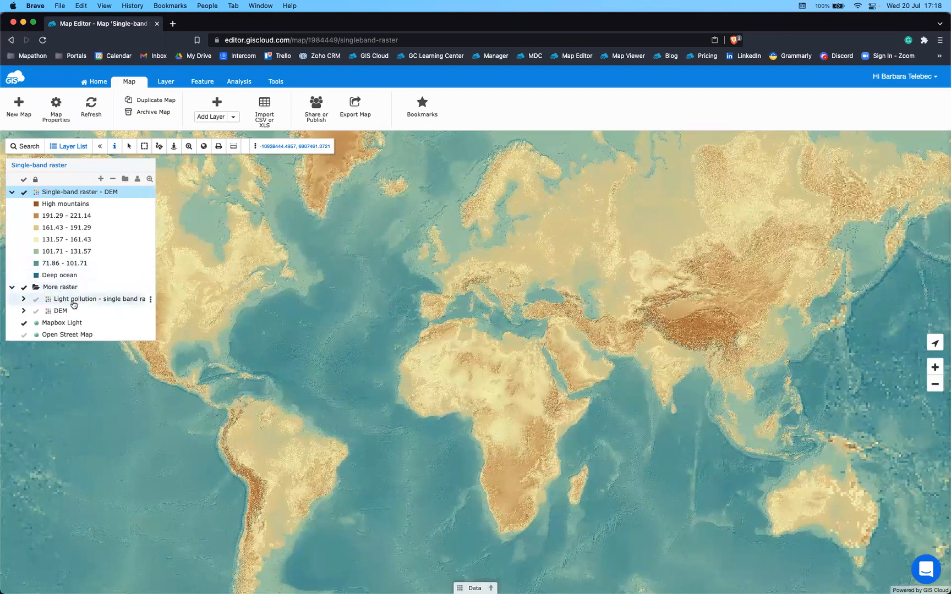
{"action": "left_click_drag", "start_coordinate": [88, 301], "coordinate": [56, 192]}
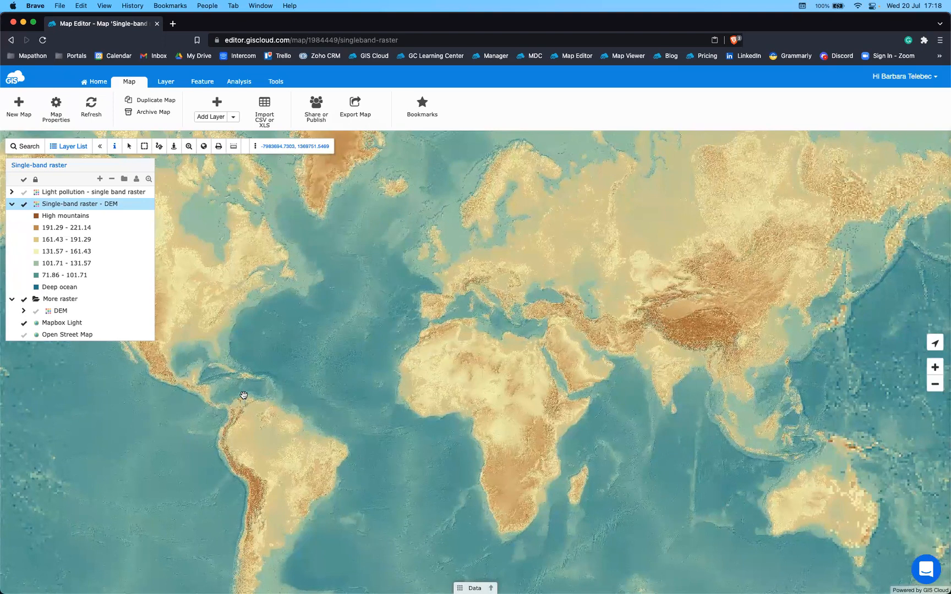
{"action": "left_click", "coordinate": [13, 205]}
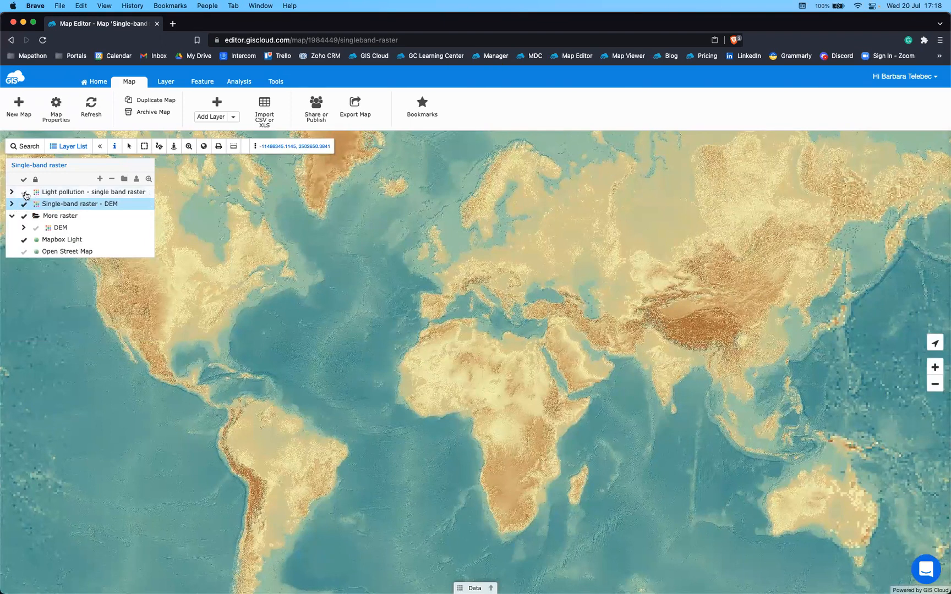
{"action": "left_click", "coordinate": [23, 192]}
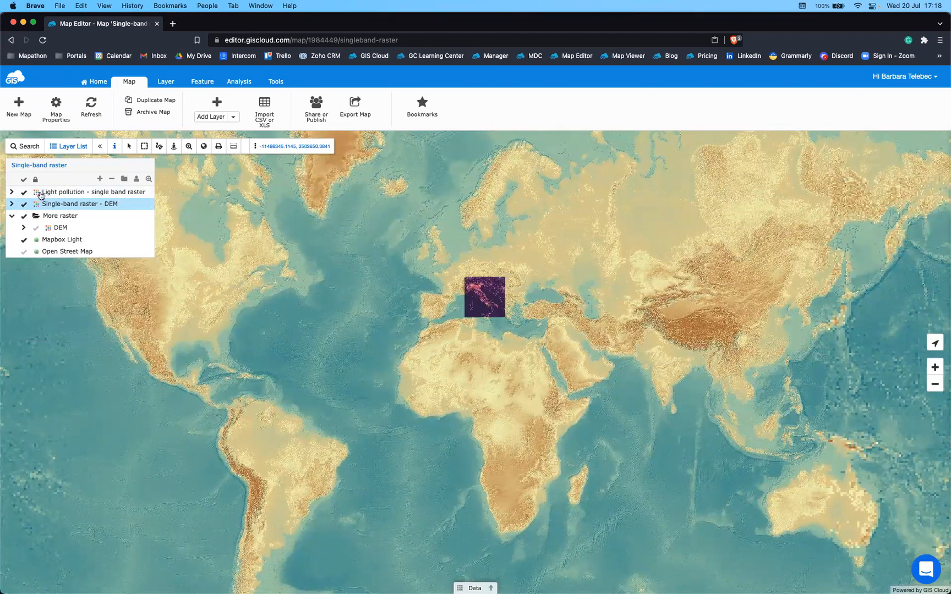
Zoom to the extent of the Light pollution layer and hide the Single-band raster - DEM layer
{"action": "left_click", "coordinate": [150, 194]}
{"action": "left_click", "coordinate": [121, 217]}
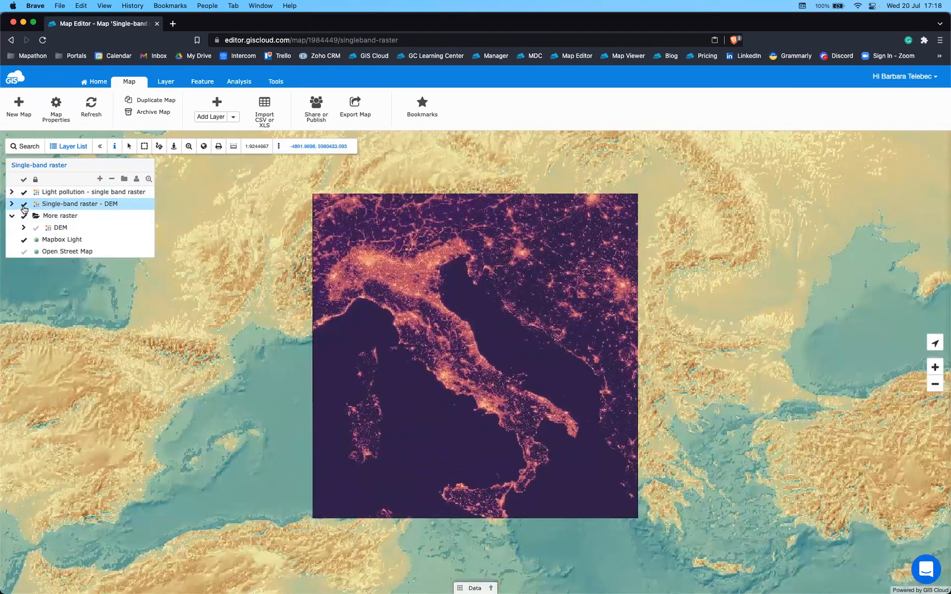
{"action": "left_click", "coordinate": [24, 206]}
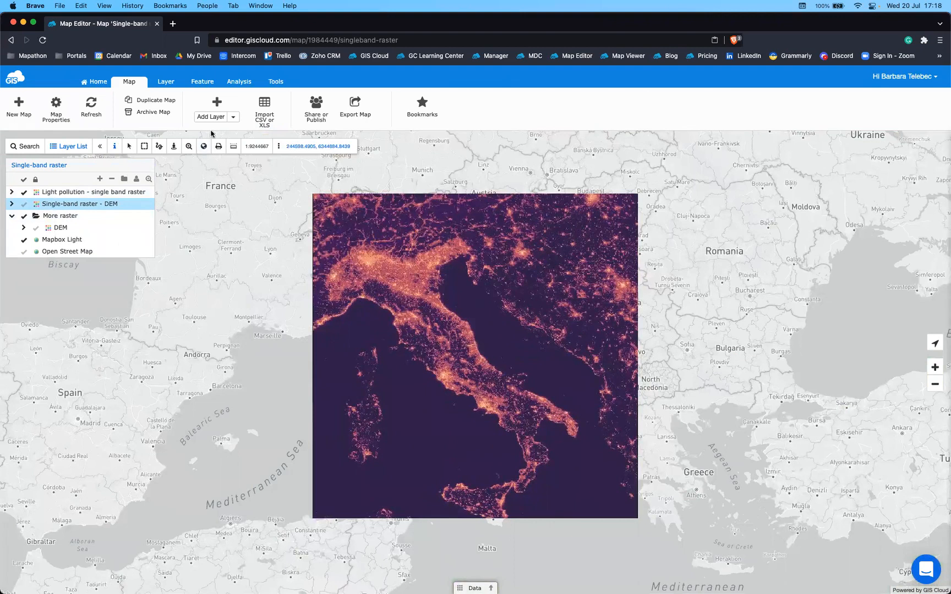
{"action": "left_click_drag", "start_coordinate": [304, 224], "coordinate": [644, 394]}
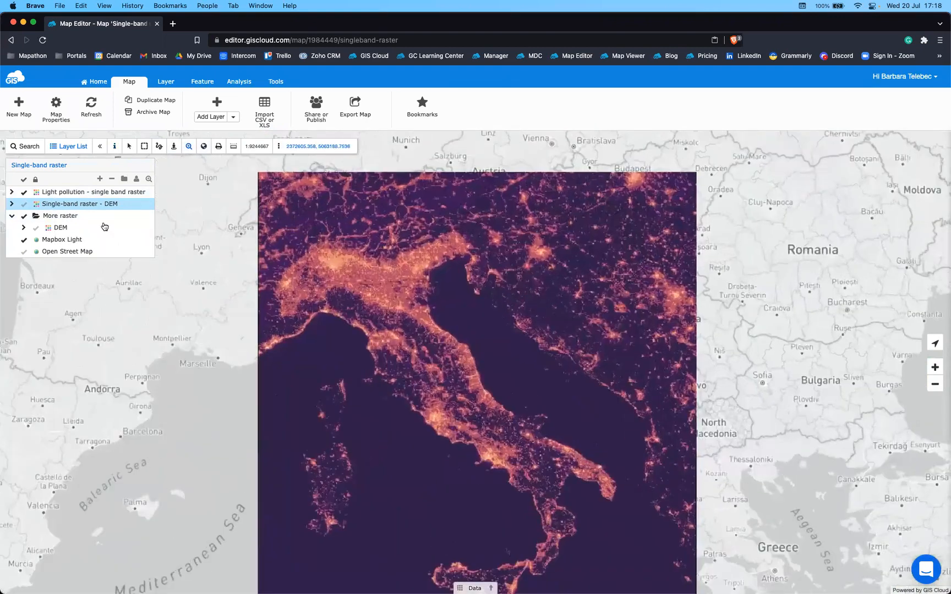
Expand the Light pollution layer's legend to show its class ranges over Italy and the Adriatic
{"action": "left_click", "coordinate": [12, 192]}
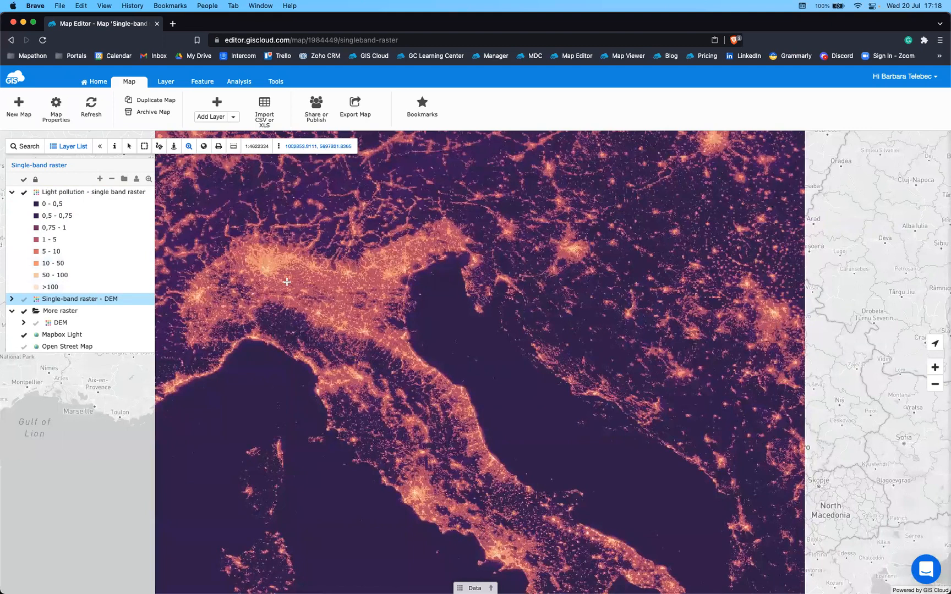
{"action": "left_click", "coordinate": [129, 146]}
{"action": "left_click_drag", "start_coordinate": [270, 530], "coordinate": [297, 498]}
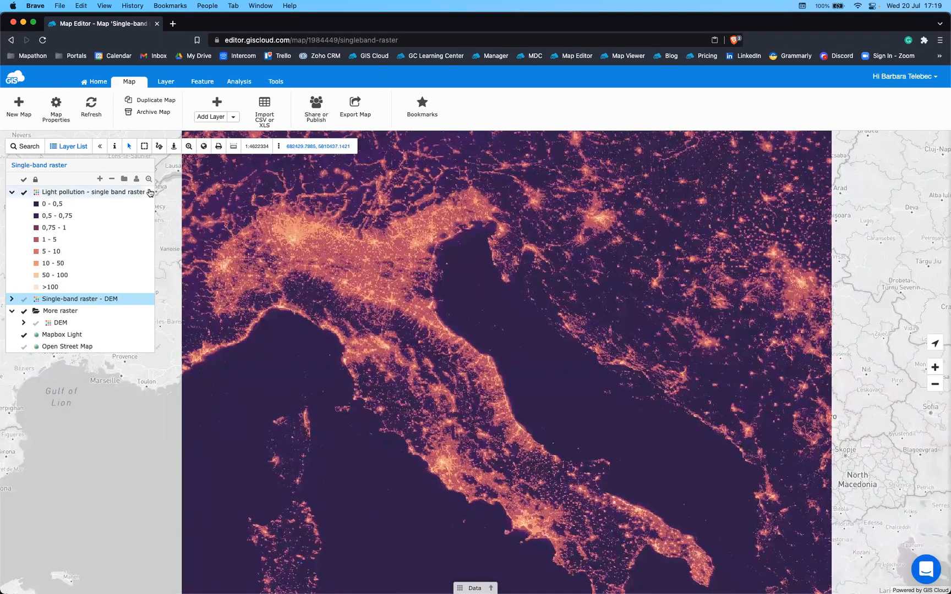
Try a transparency of about 64 on the Light pollution layer over the basemap and return it to 0
{"action": "mouse_move", "coordinate": [148, 194]}
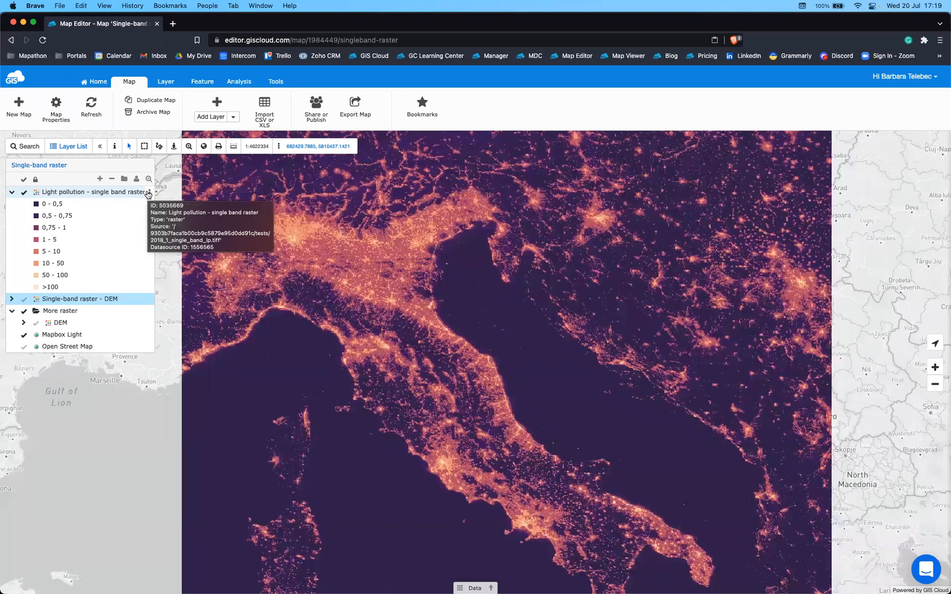
{"action": "left_click", "coordinate": [148, 193]}
{"action": "mouse_move", "coordinate": [71, 205]}
{"action": "left_click_drag", "start_coordinate": [71, 205], "coordinate": [117, 206]}
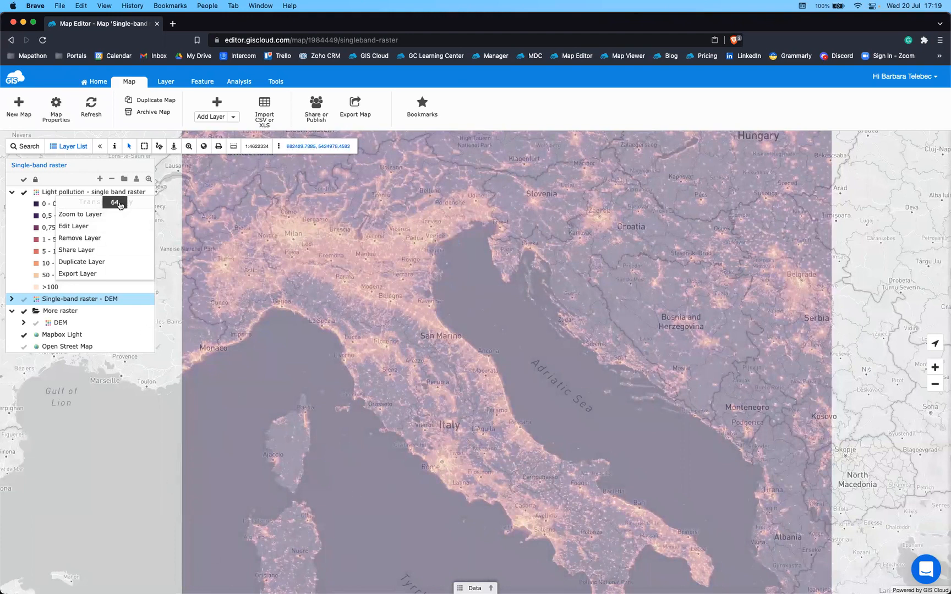
{"action": "left_click_drag", "start_coordinate": [108, 206], "coordinate": [64, 204]}
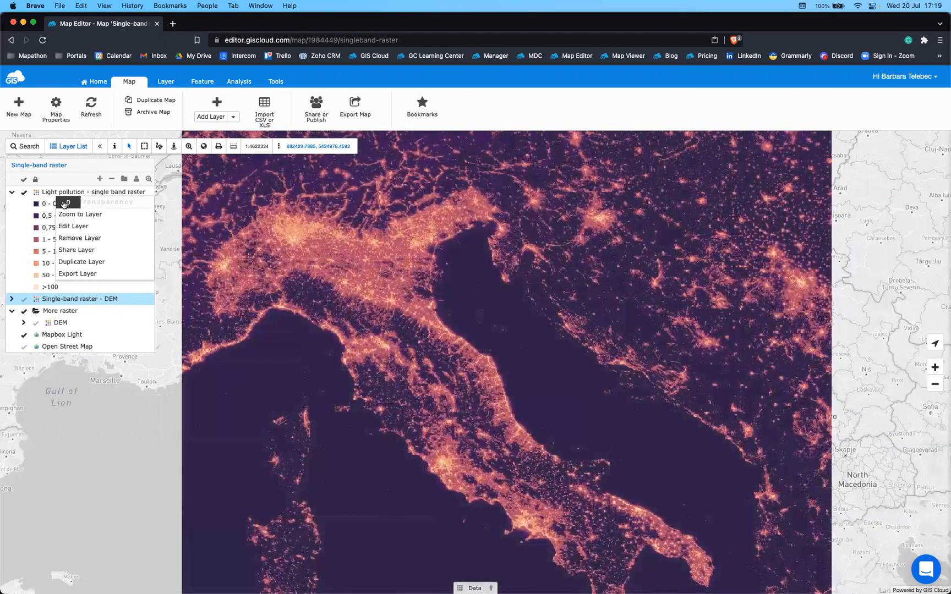
{"action": "mouse_move", "coordinate": [65, 205]}
{"action": "left_mouse_down"}
{"action": "mouse_move", "coordinate": [107, 205]}
{"action": "mouse_move", "coordinate": [70, 204]}
{"action": "left_mouse_up"}
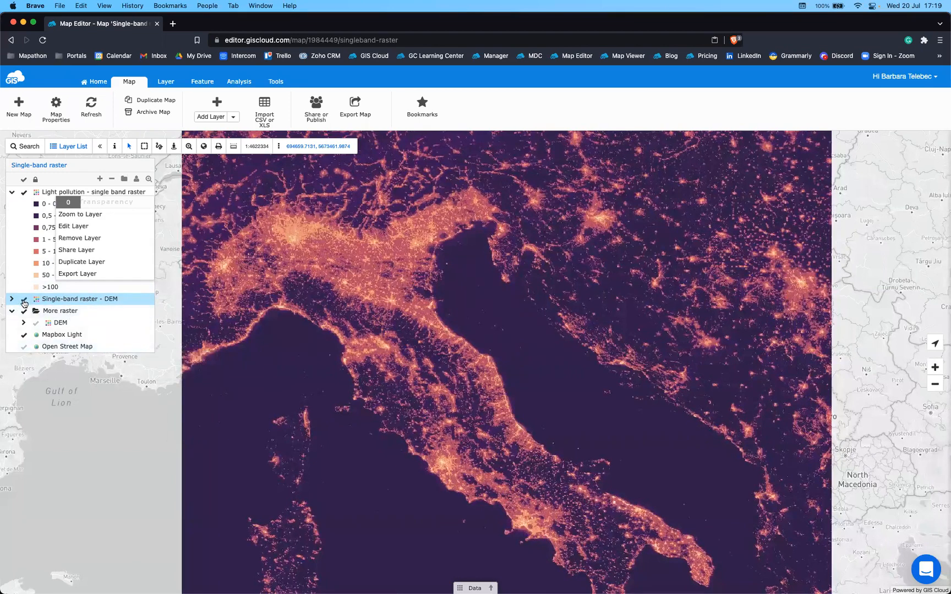
Show the Single-band raster - DEM layer again and preview it through a semi-transparent Light pollution layer, returning that transparency to 0
{"action": "left_click", "coordinate": [24, 300]}
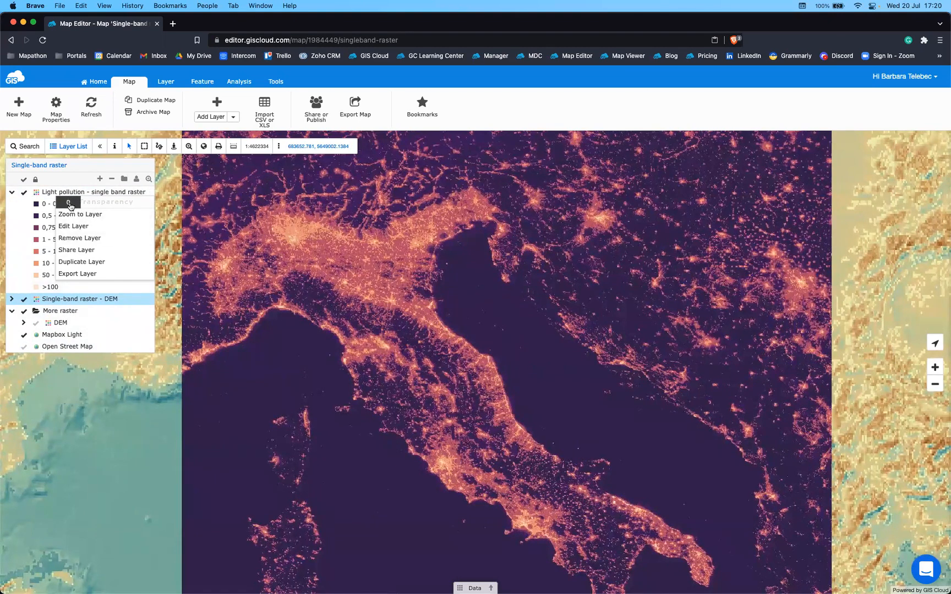
{"action": "left_click_drag", "start_coordinate": [70, 205], "coordinate": [75, 205]}
{"action": "mouse_move", "coordinate": [94, 205]}
{"action": "left_mouse_down"}
{"action": "mouse_move", "coordinate": [132, 206]}
{"action": "mouse_move", "coordinate": [78, 204]}
{"action": "mouse_move", "coordinate": [147, 206]}
{"action": "mouse_move", "coordinate": [84, 206]}
{"action": "mouse_move", "coordinate": [137, 208]}
{"action": "mouse_move", "coordinate": [110, 210]}
{"action": "left_mouse_up"}
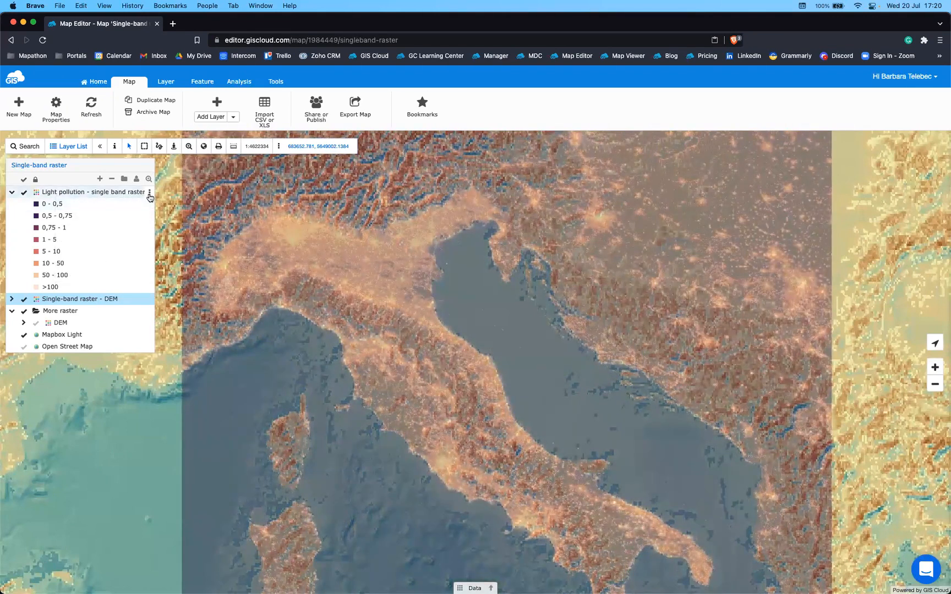
{"action": "left_click", "coordinate": [149, 193]}
{"action": "left_click_drag", "start_coordinate": [138, 203], "coordinate": [55, 204]}
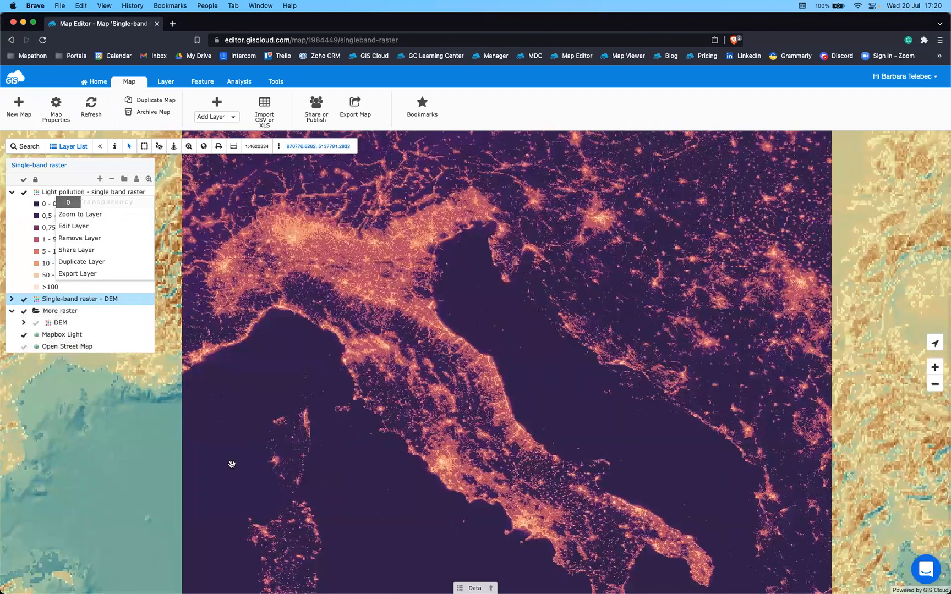
{"action": "left_click_drag", "start_coordinate": [232, 462], "coordinate": [232, 448]}
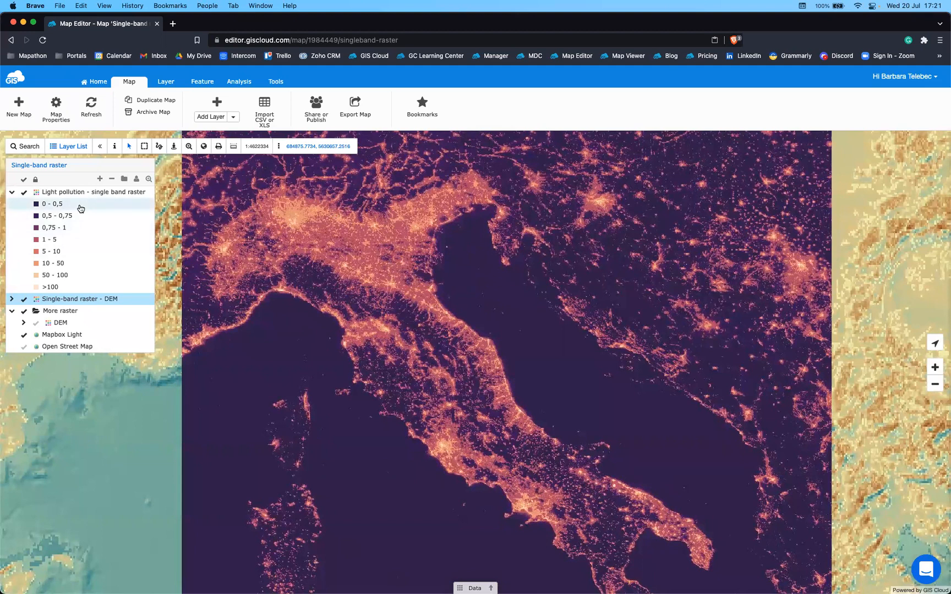
Expand the Single-band raster - DEM legend and review its classes beneath those of the Light pollution layer
{"action": "left_click", "coordinate": [10, 302]}
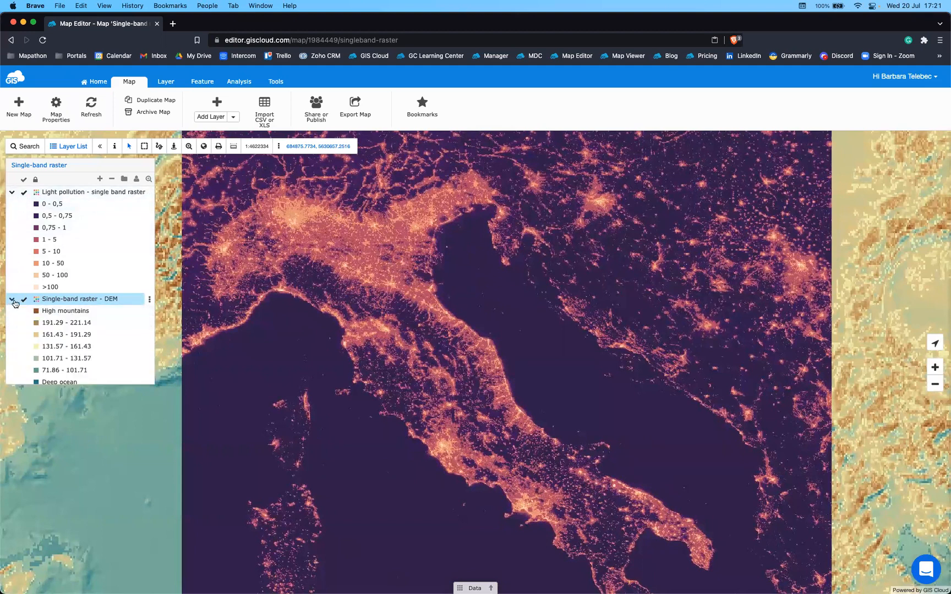
{"action": "scroll", "coordinate": [76, 363], "scroll_direction": "down", "scroll_amount": 2}
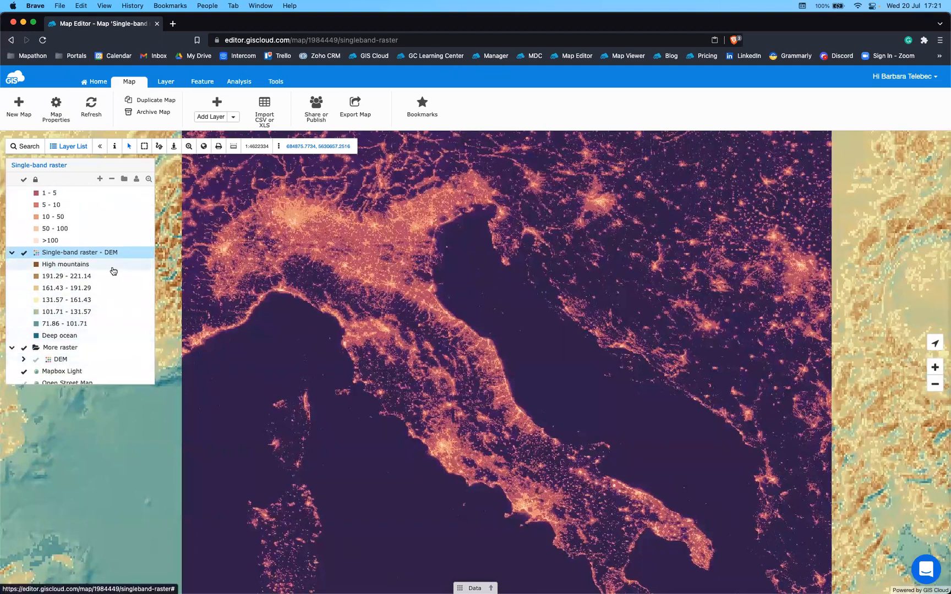
{"action": "scroll", "coordinate": [70, 203], "scroll_direction": "up", "scroll_amount": 2}
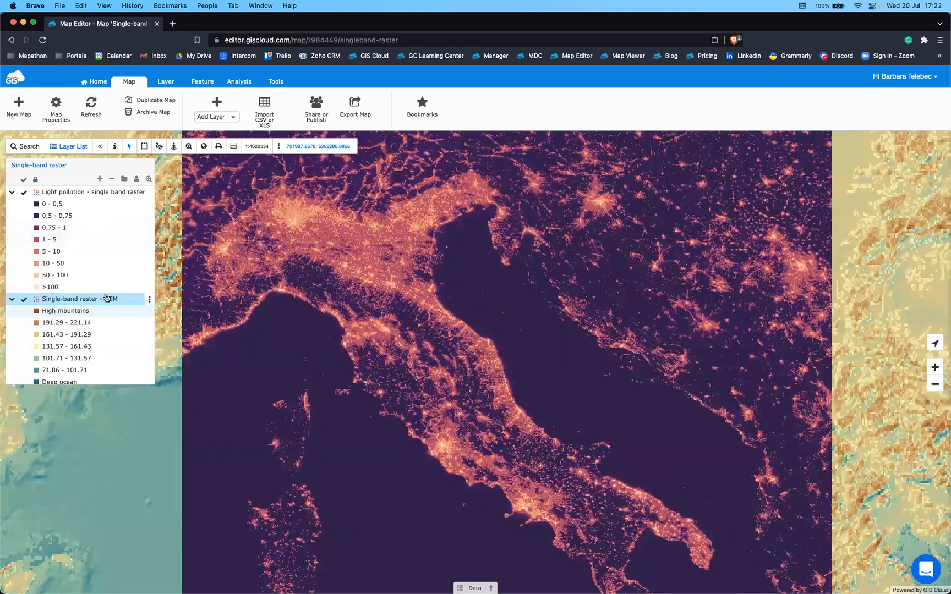
Hide the Light pollution - single band raster layer to show the DEM layer alone across Europe and the North Atlantic
{"action": "left_click", "coordinate": [935, 385]}
{"action": "left_click", "coordinate": [934, 386]}
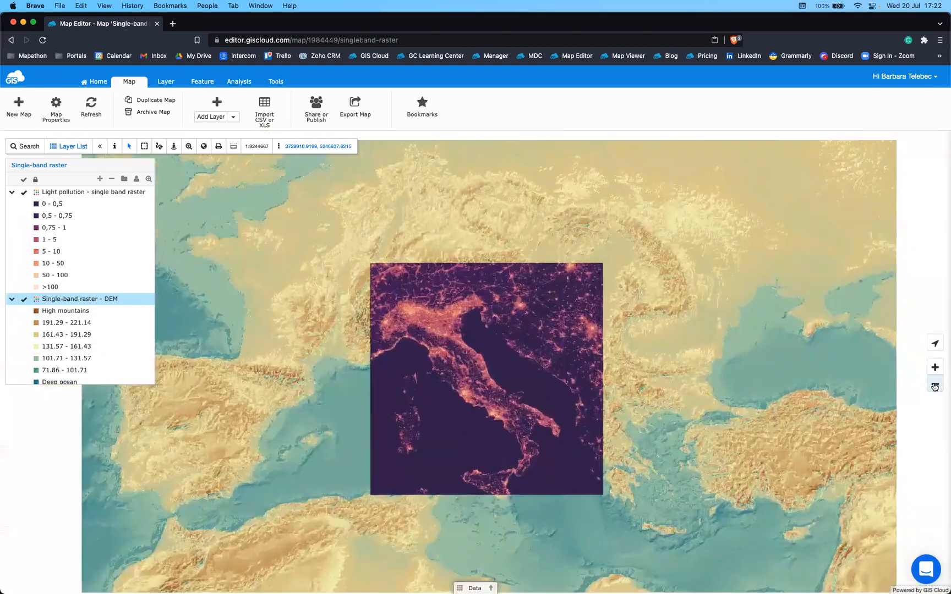
{"action": "left_click", "coordinate": [935, 386]}
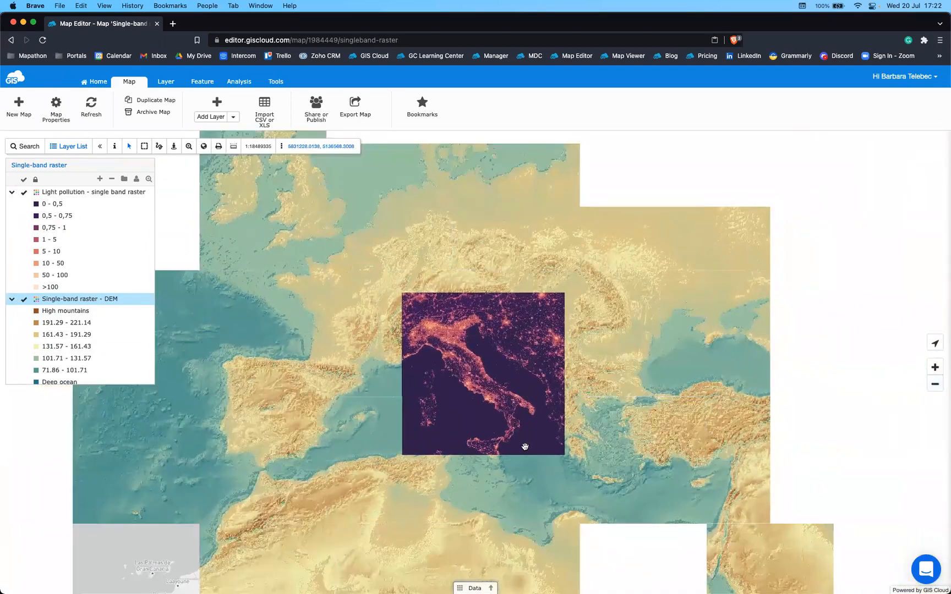
{"action": "left_click_drag", "start_coordinate": [458, 490], "coordinate": [501, 467]}
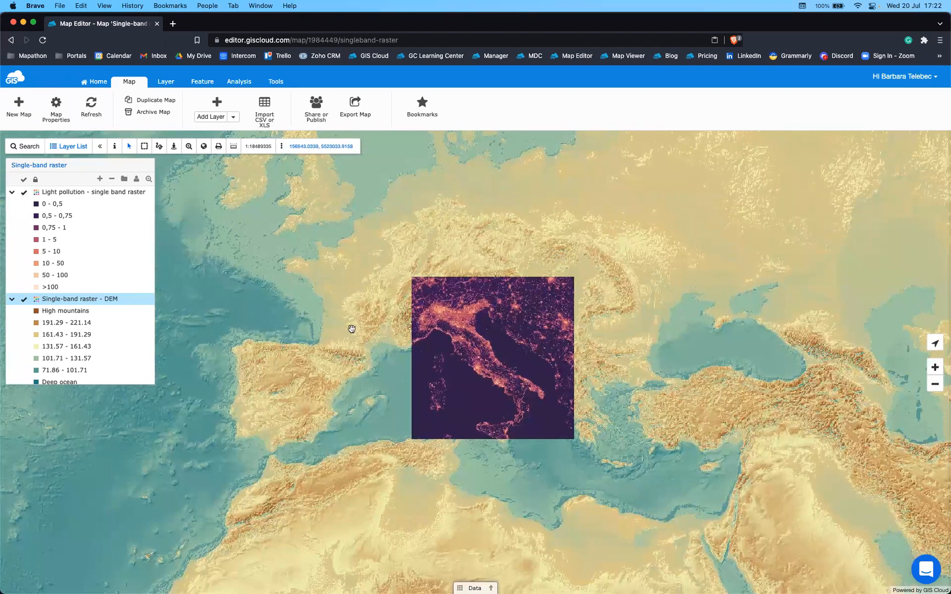
{"action": "left_click", "coordinate": [24, 192]}
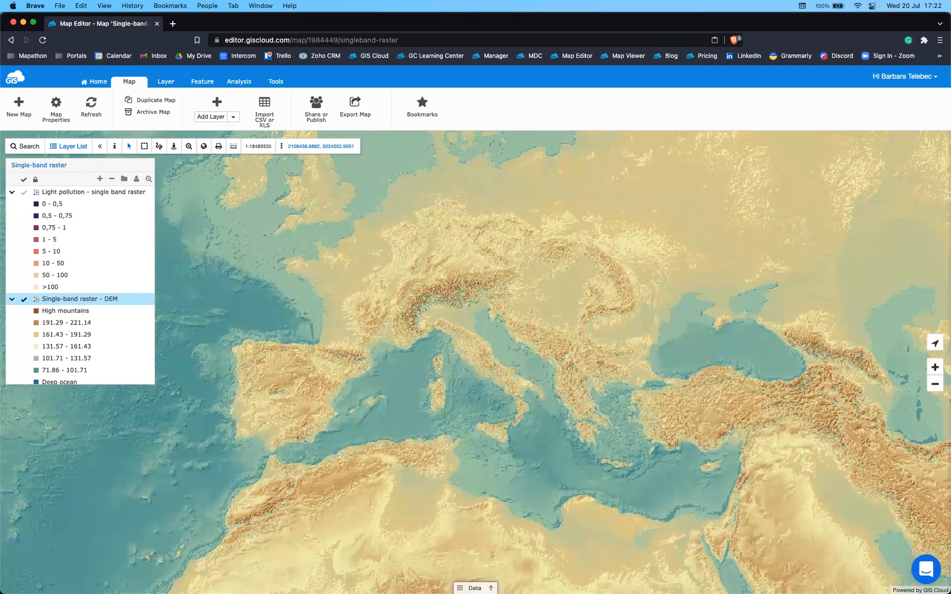
{"action": "left_click", "coordinate": [934, 384]}
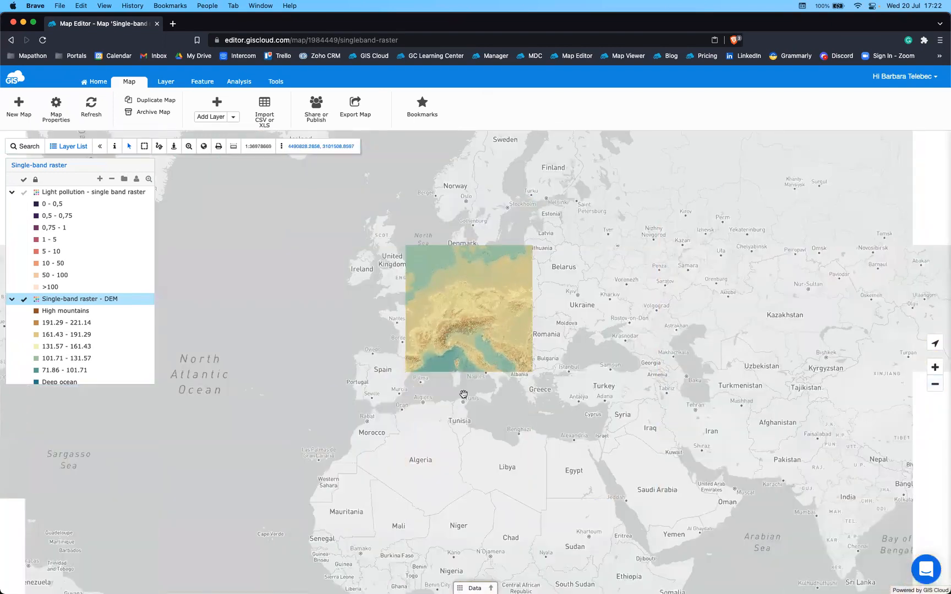
{"action": "left_click_drag", "start_coordinate": [314, 378], "coordinate": [418, 382]}
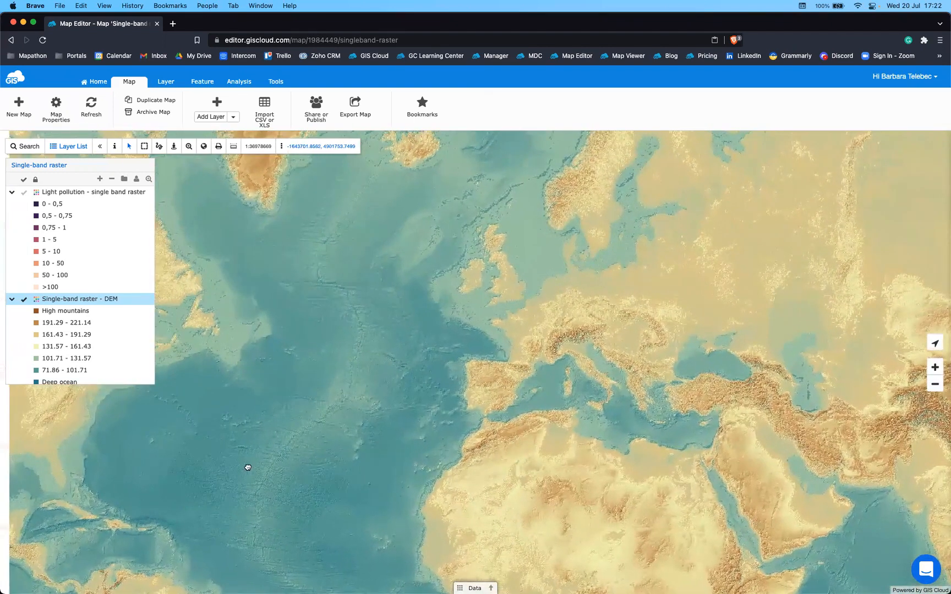
{"action": "left_click_drag", "start_coordinate": [247, 467], "coordinate": [298, 466]}
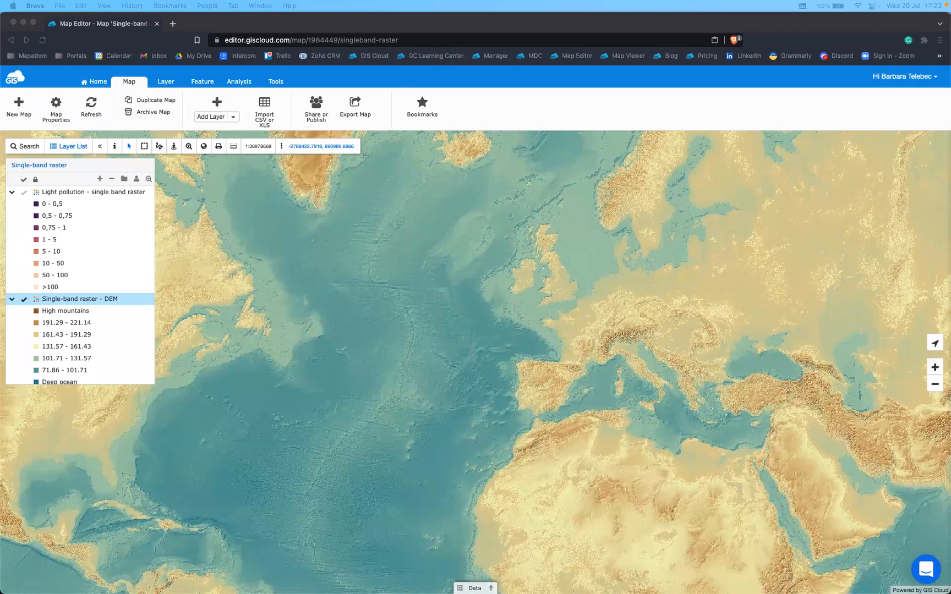
Switch to the WPS Office slideshow and advance from the Live Demo slide to the Q & A slide
{"action": "key", "text": "super+Tab"}
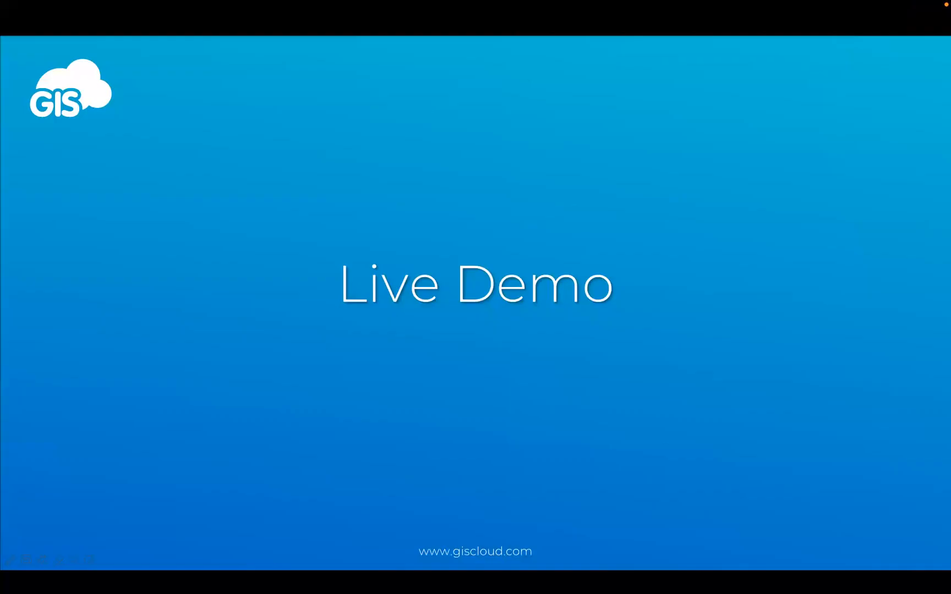
{"action": "key", "text": "Right"}
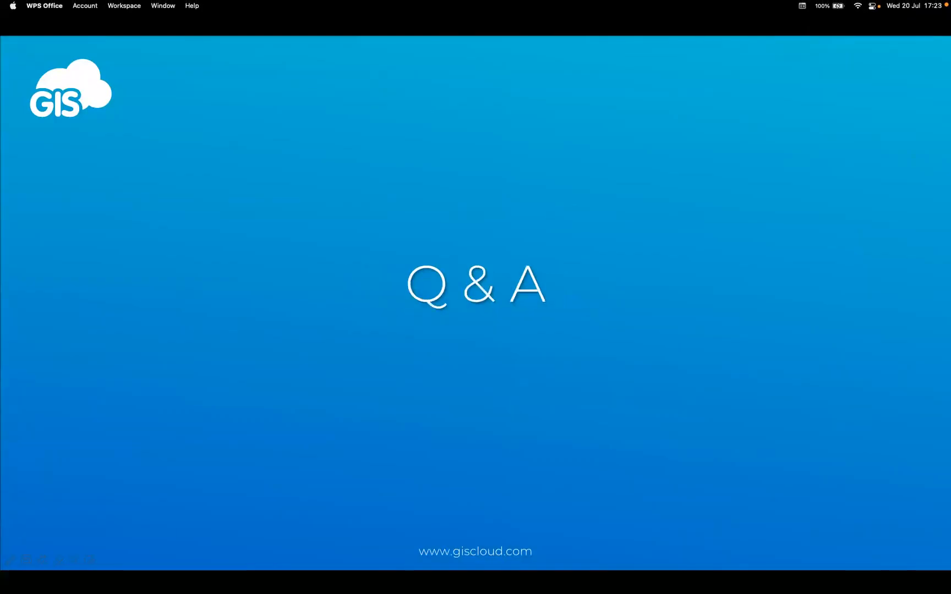